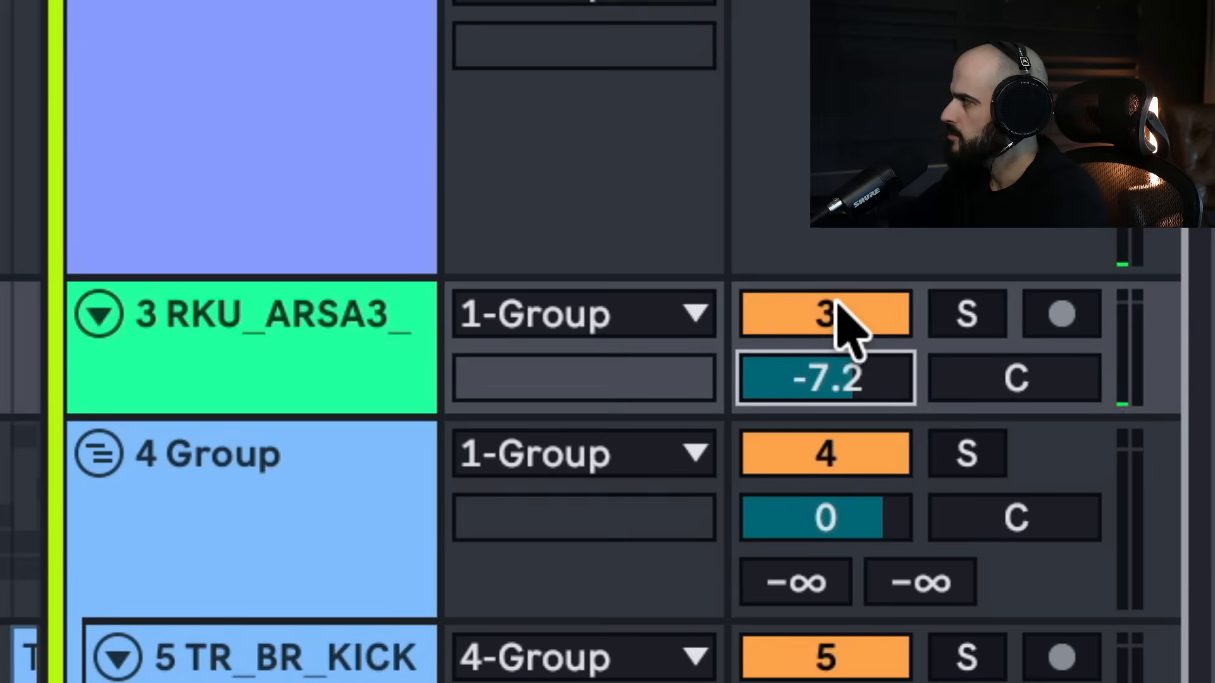
Mute the RKU_ARSA3_ vocal track and raise the middle note of each chord in the MIDI clip by one octave.
{"action": "left_click", "coordinate": [835, 316]}
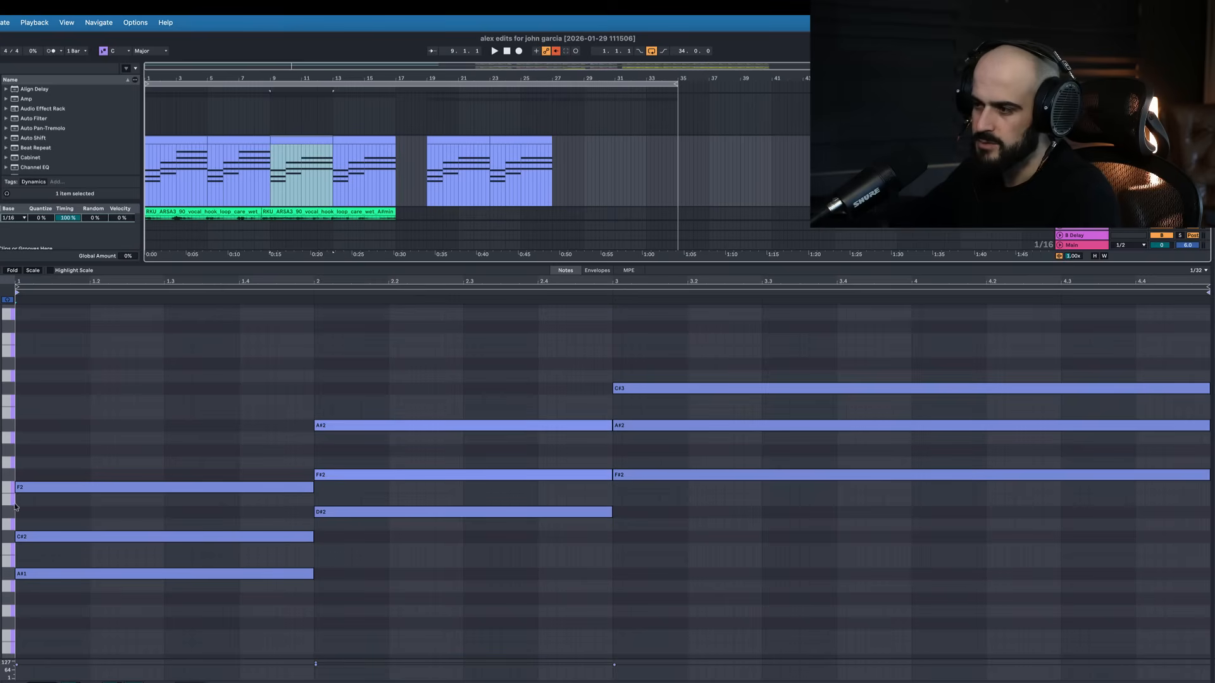
{"action": "left_click_drag", "start_coordinate": [2, 508], "coordinate": [0, 508]}
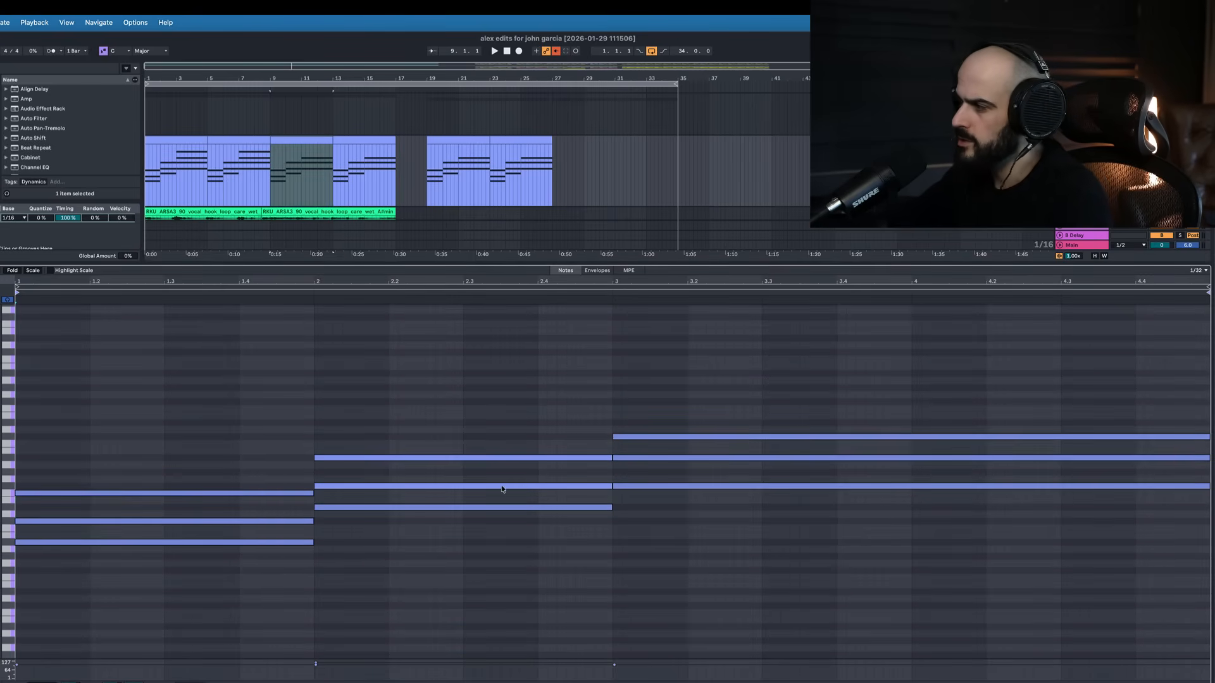
{"action": "left_click", "coordinate": [253, 563]}
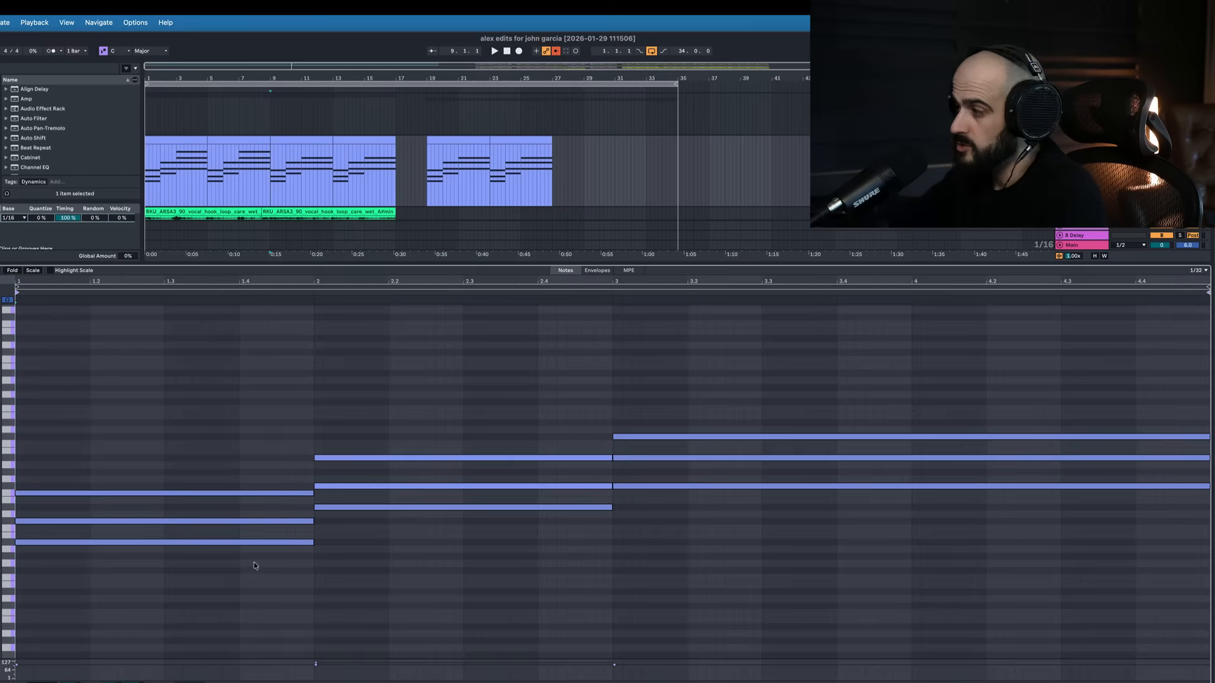
{"action": "left_click", "coordinate": [207, 520]}
{"action": "left_click", "coordinate": [402, 486]}
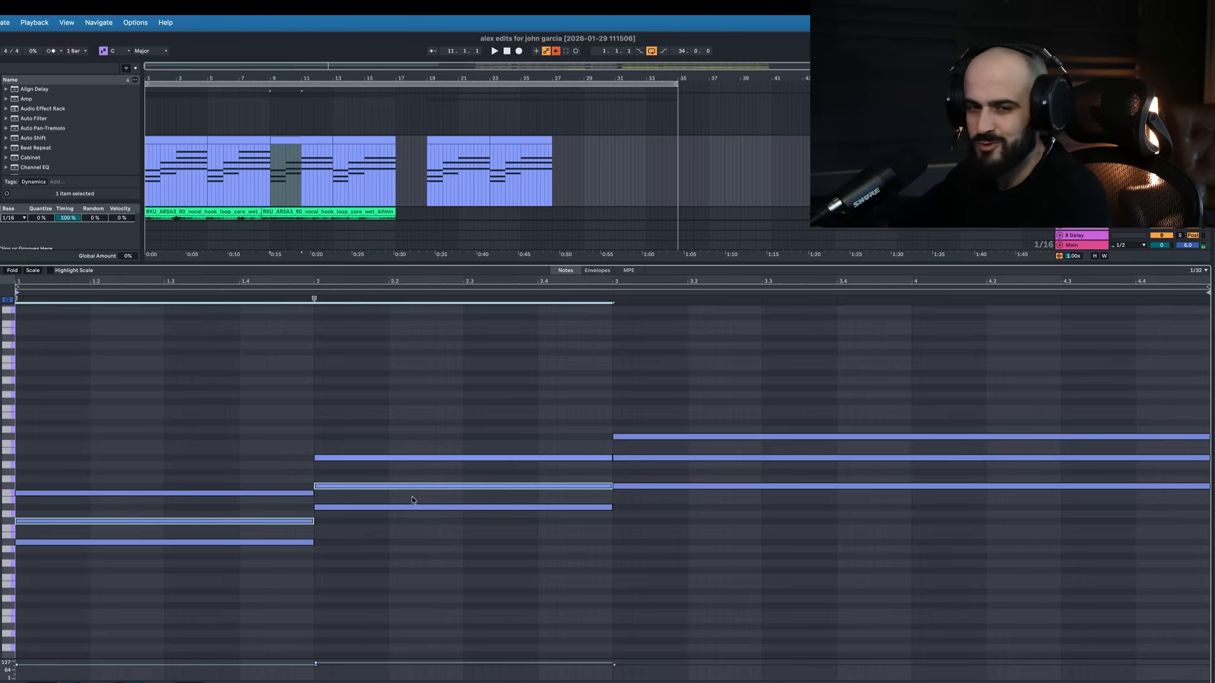
{"action": "left_click", "coordinate": [686, 457], "text": "shift"}
{"action": "left_click_drag", "start_coordinate": [89, 521], "coordinate": [84, 441]}
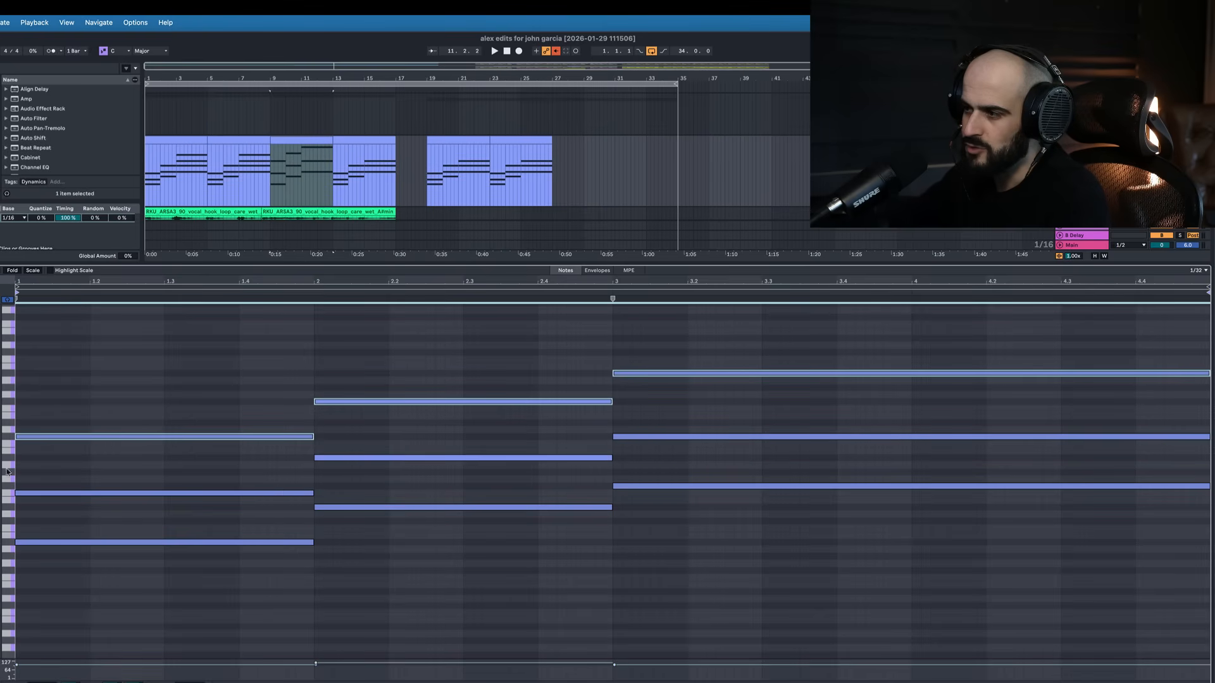
Lower the third chord's top note to F3 and add A#2 pedal notes to the first and third chords, reaching the clip's end.
{"action": "left_click", "coordinate": [702, 373]}
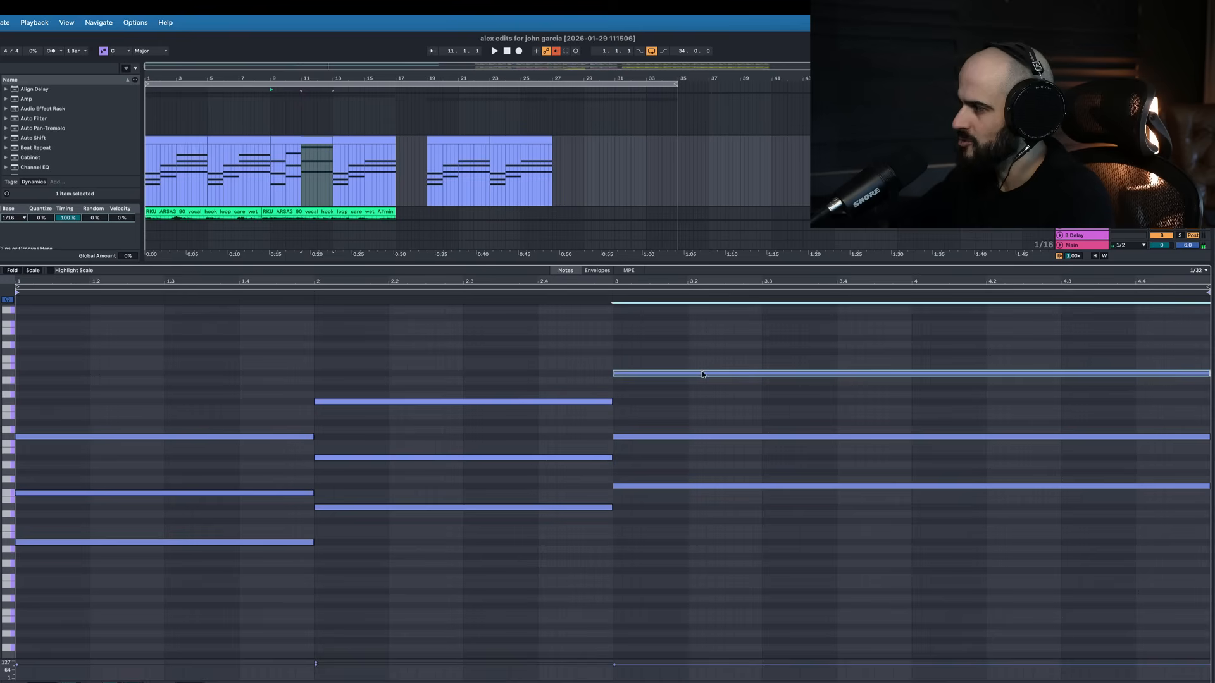
{"action": "left_click_drag", "start_coordinate": [697, 375], "coordinate": [699, 411]}
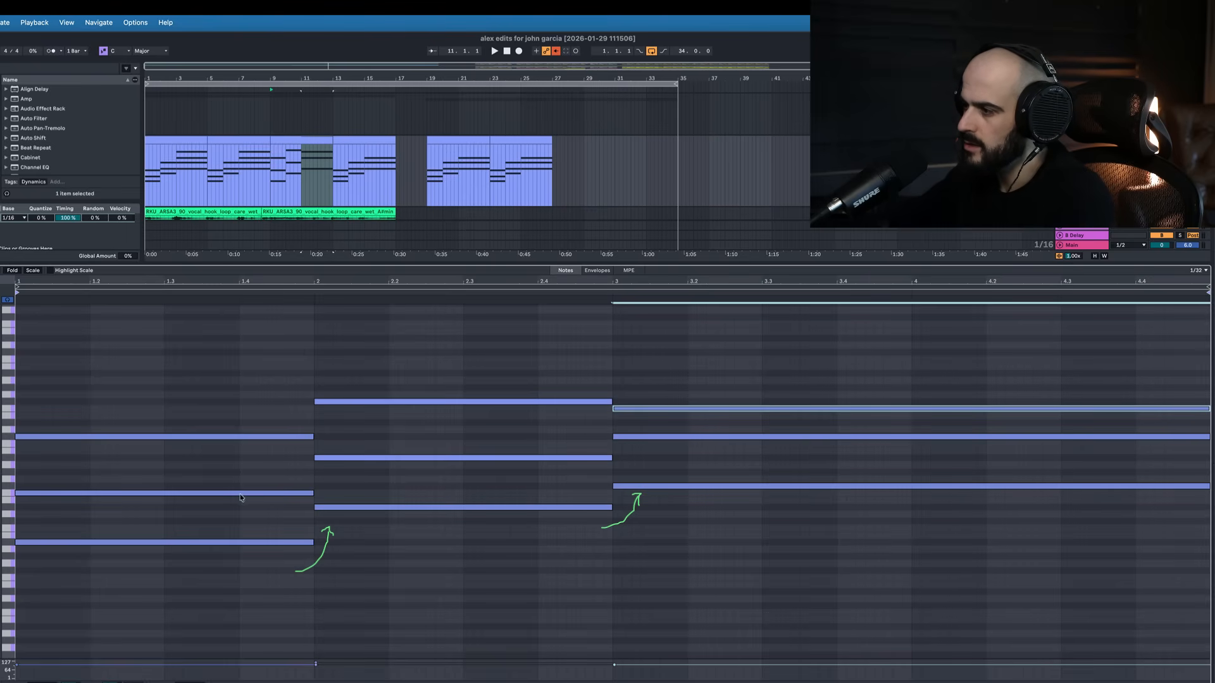
{"action": "left_click_drag", "start_coordinate": [240, 496], "coordinate": [240, 464]}
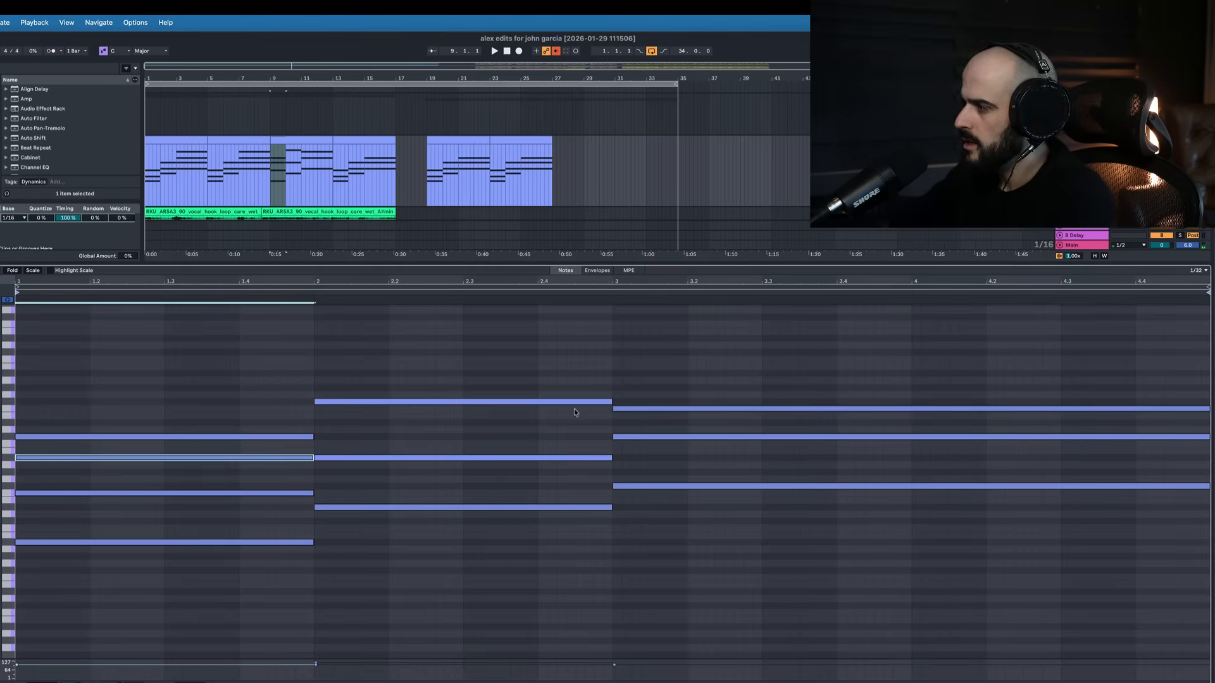
{"action": "left_click", "coordinate": [529, 458]}
{"action": "key", "text": "super+d"}
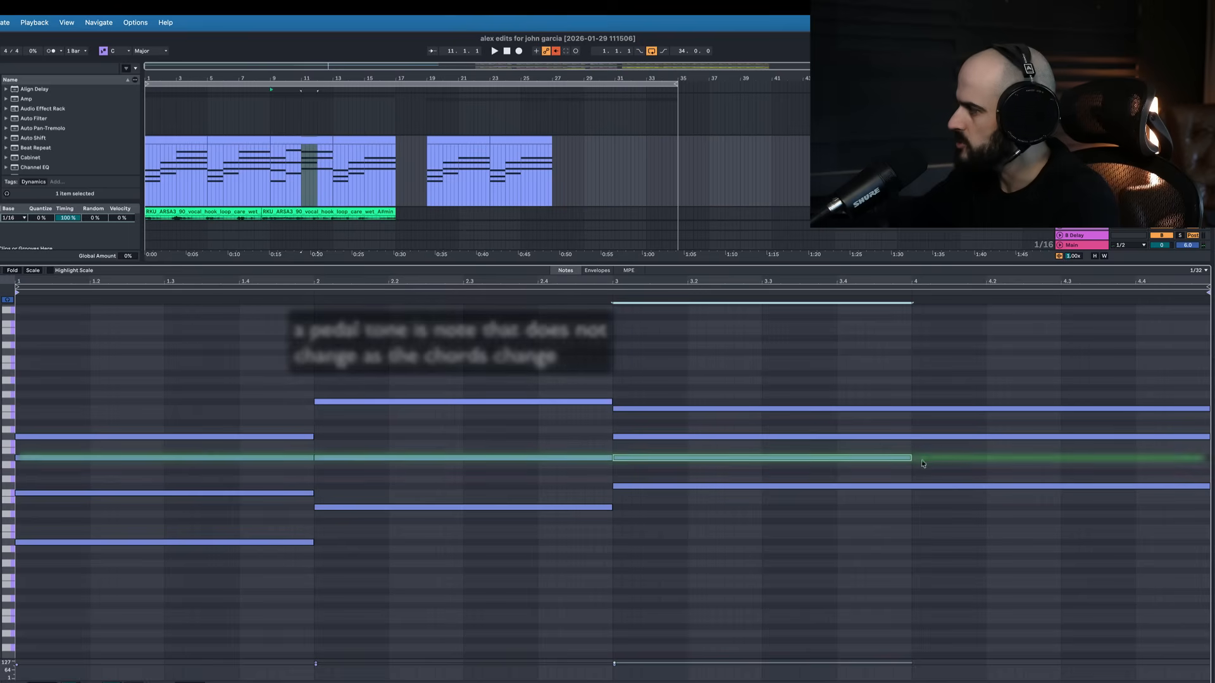
{"action": "left_click_drag", "start_coordinate": [909, 458], "coordinate": [1210, 462]}
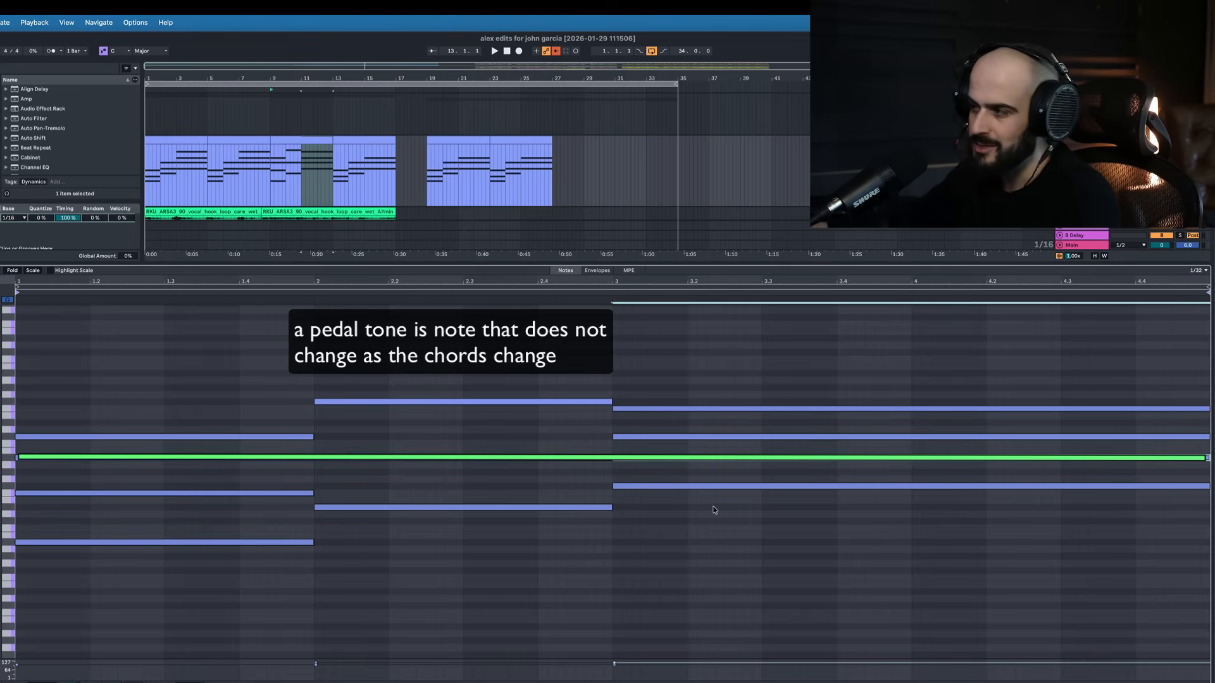
Copy the lowest note of all three chords one octave down to reinforce the bass.
{"action": "left_click_drag", "start_coordinate": [256, 507], "coordinate": [199, 575]}
{"action": "left_click_drag", "start_coordinate": [405, 479], "coordinate": [517, 565]}
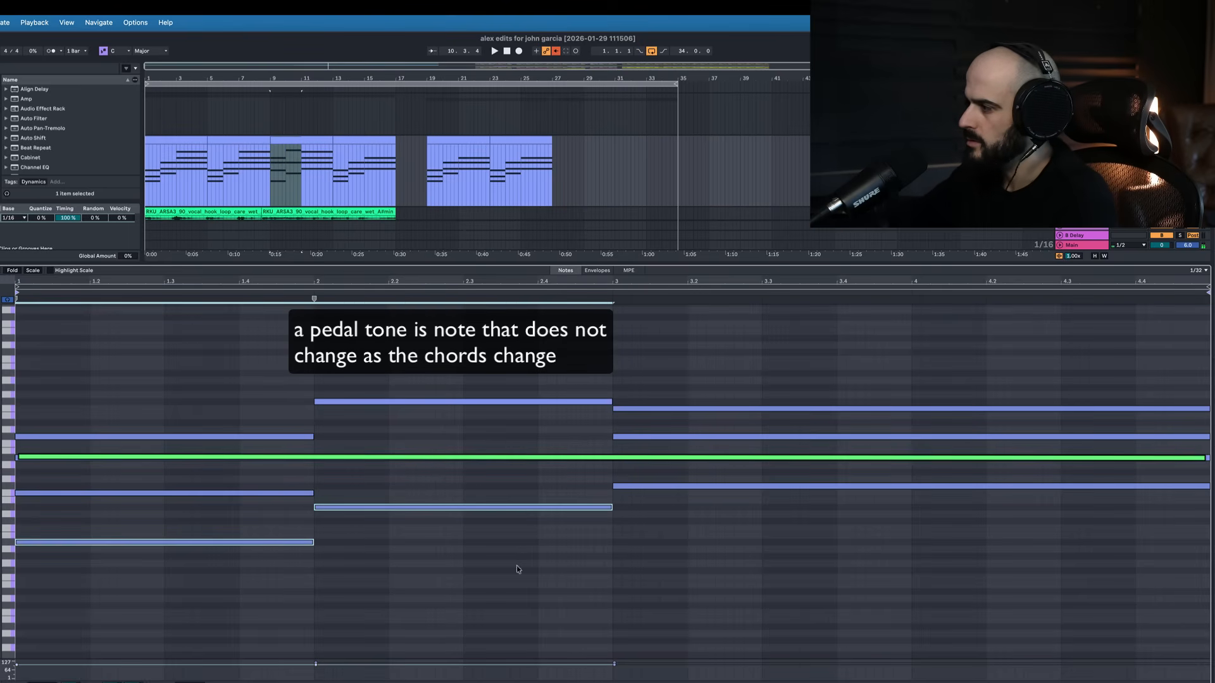
{"action": "left_click_drag", "start_coordinate": [709, 479], "coordinate": [758, 532]}
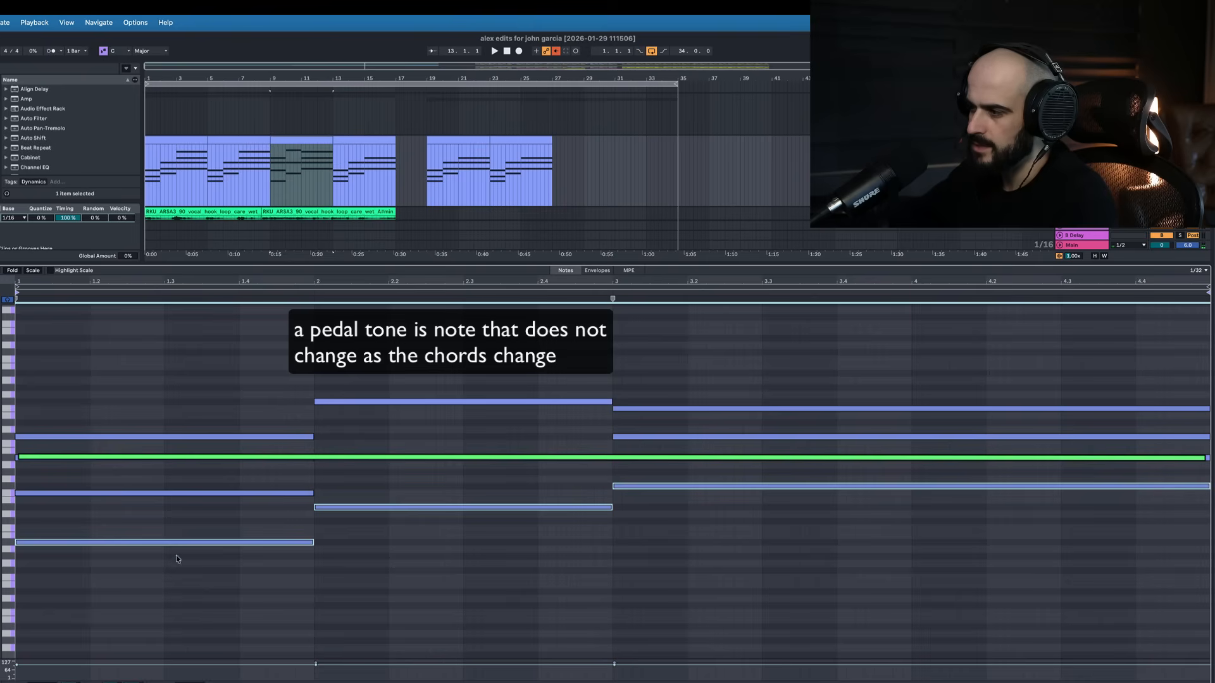
{"action": "left_click_drag", "start_coordinate": [177, 544], "coordinate": [178, 630]}
{"action": "left_click", "coordinate": [17, 587]}
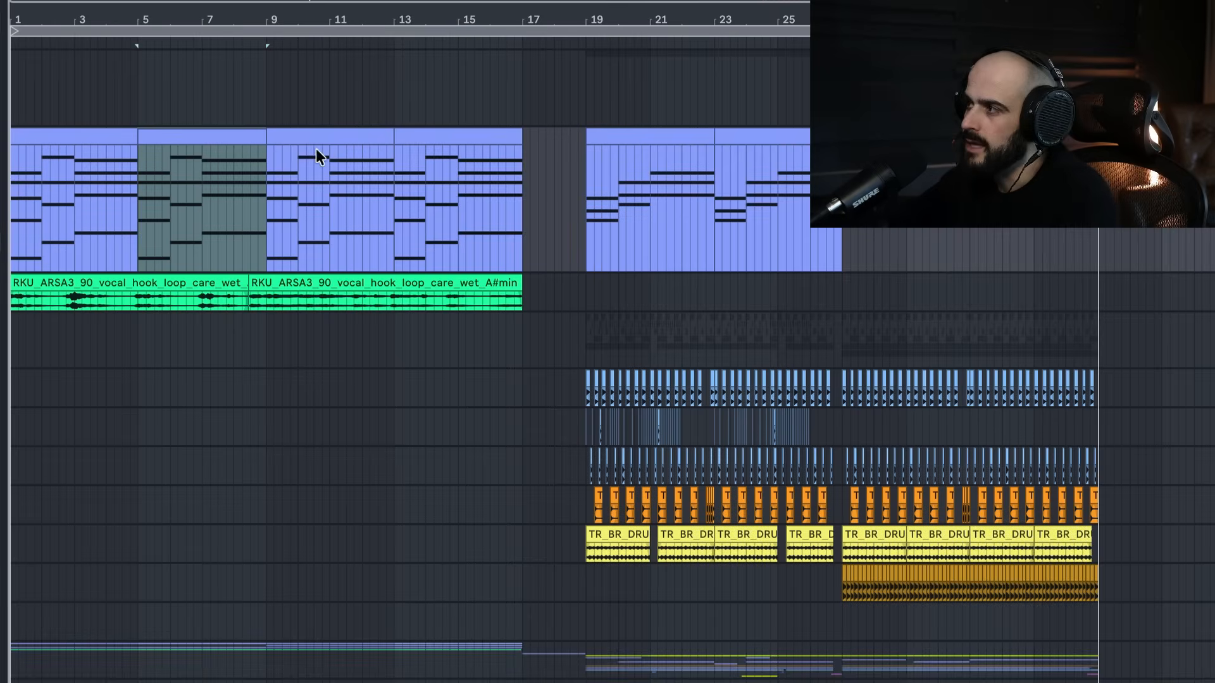
Play back the original, unedited chord clips starting from bar 19.
{"action": "left_click", "coordinate": [652, 137]}
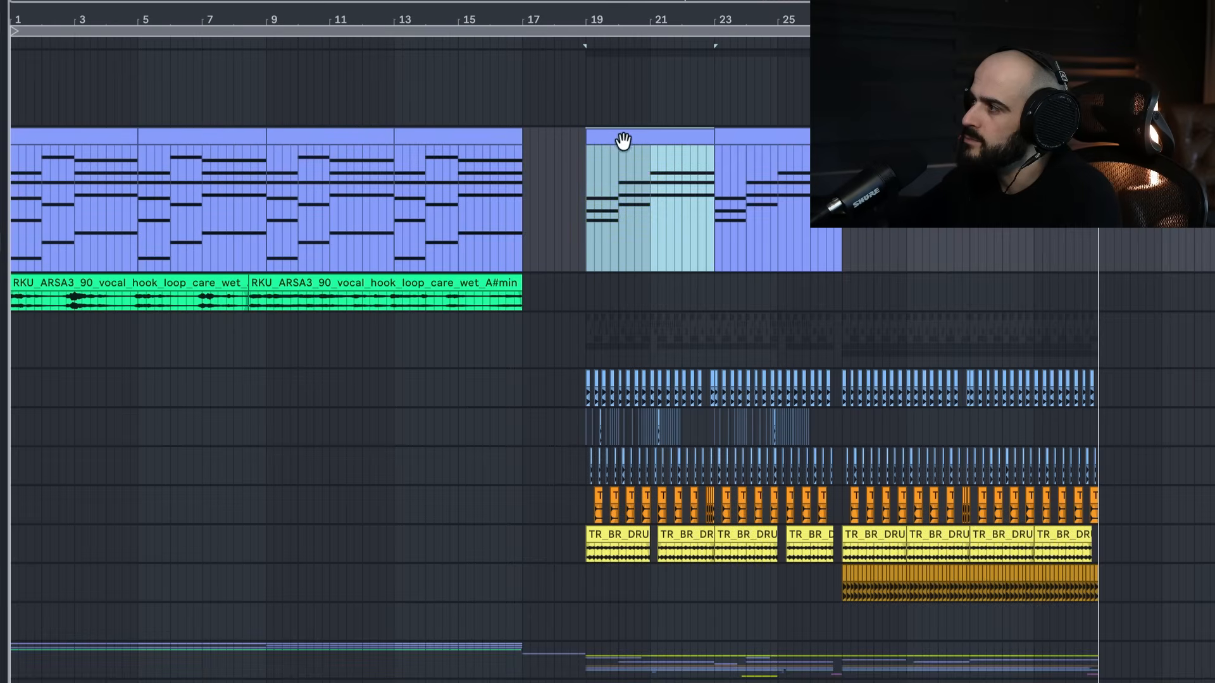
{"action": "left_click", "coordinate": [586, 184]}
{"action": "key", "text": "space"}
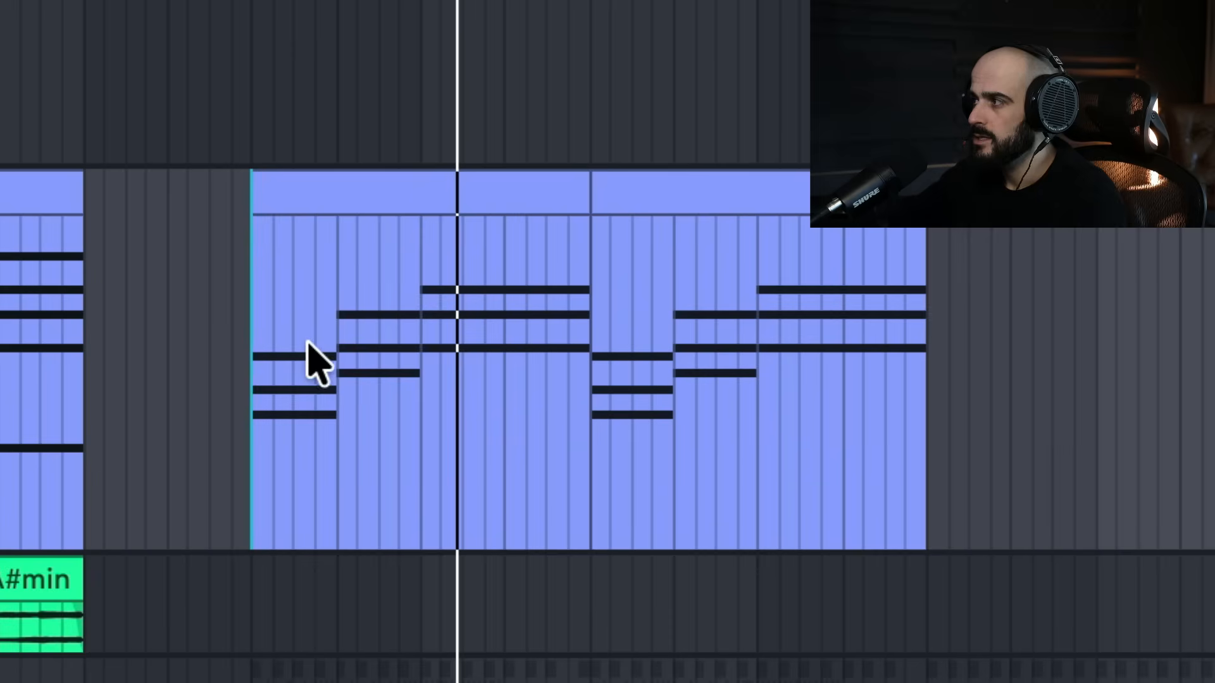
Duplicate the chord track together with its clips.
{"action": "left_click", "coordinate": [362, 198]}
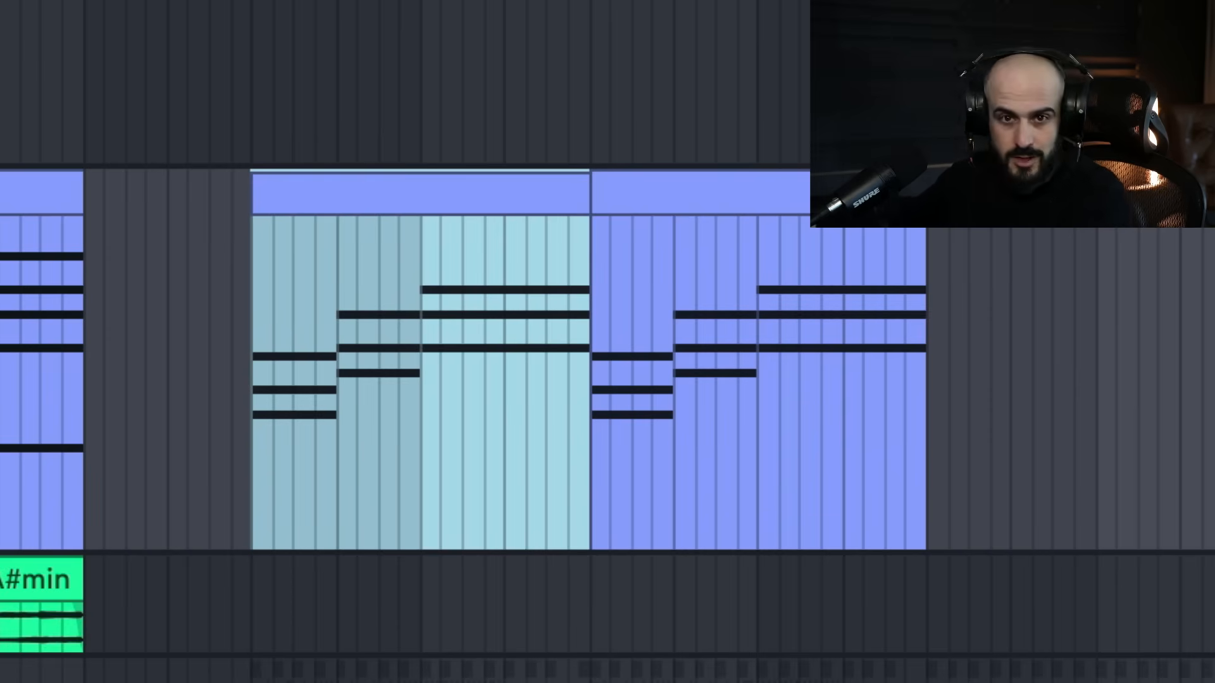
{"action": "right_click", "coordinate": [493, 162]}
{"action": "left_click", "coordinate": [583, 279]}
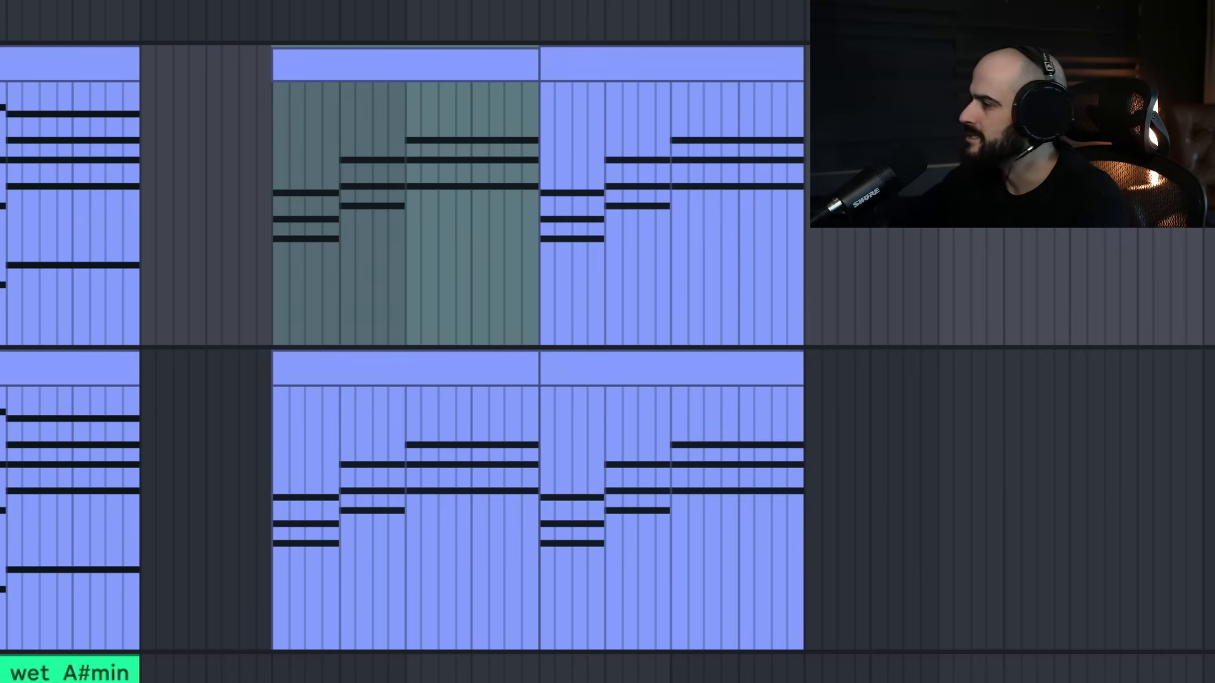
In the duplicated track's Wavetable, set the Osc 1 wavetable position to 71 % and the unison mode to Shimmer.
{"action": "left_click", "coordinate": [1009, 499]}
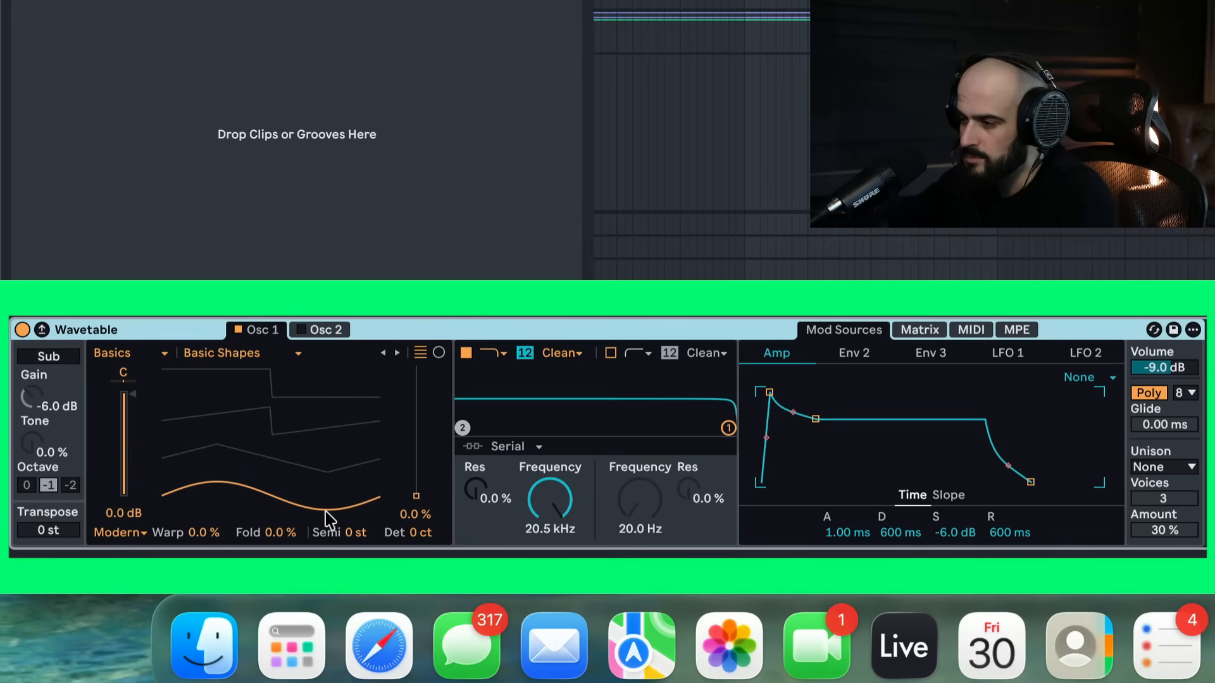
{"action": "left_click_drag", "start_coordinate": [413, 499], "coordinate": [416, 404]}
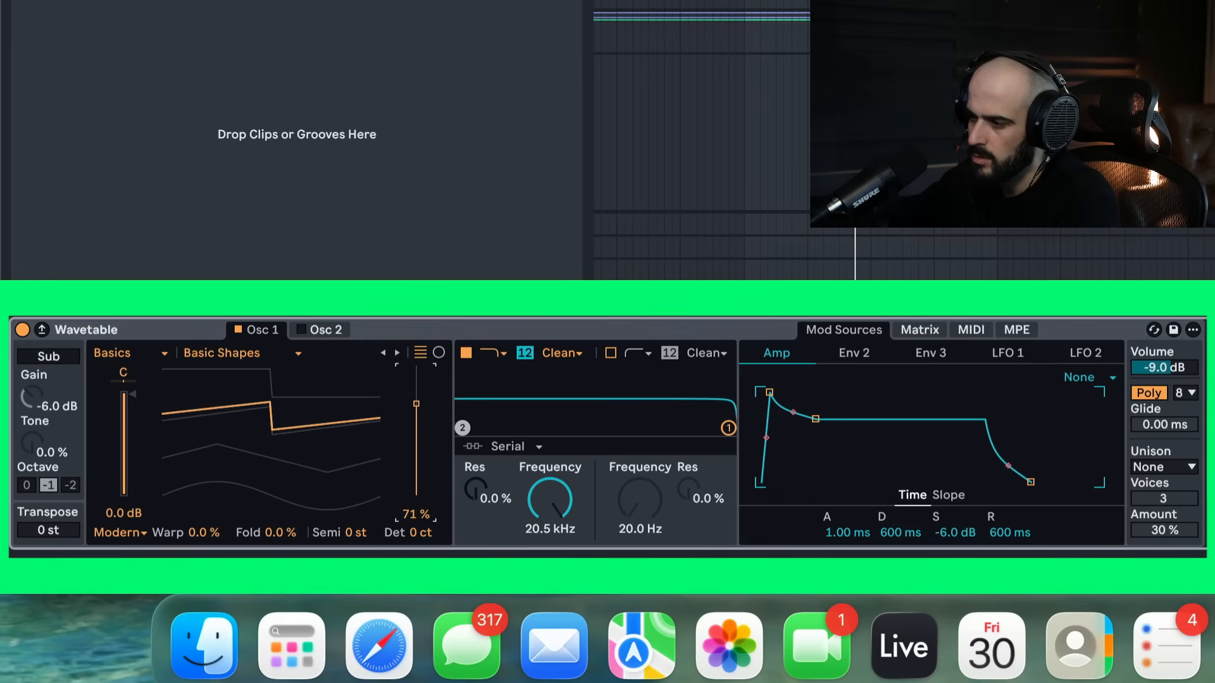
{"action": "left_click", "coordinate": [1188, 470]}
{"action": "left_click", "coordinate": [1175, 356]}
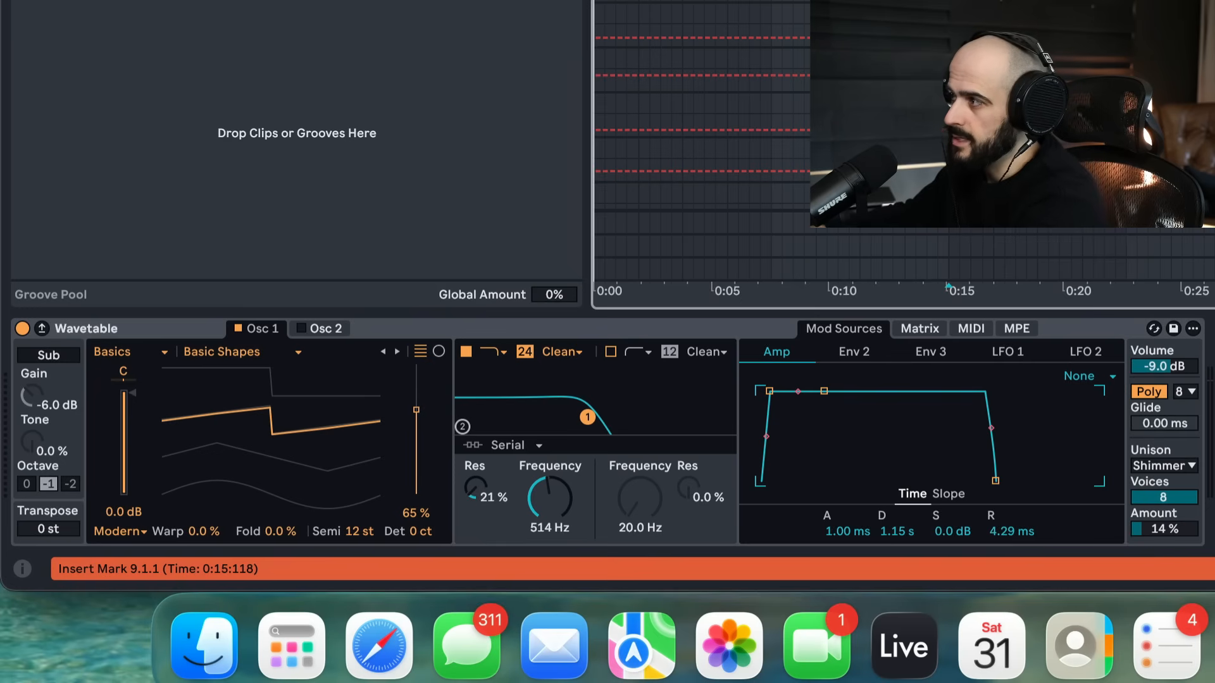
Automate the Wavetable filter frequency to rise from about bar 9 to the end of the chords at bar 17, and play it back.
{"action": "left_click", "coordinate": [549, 500]}
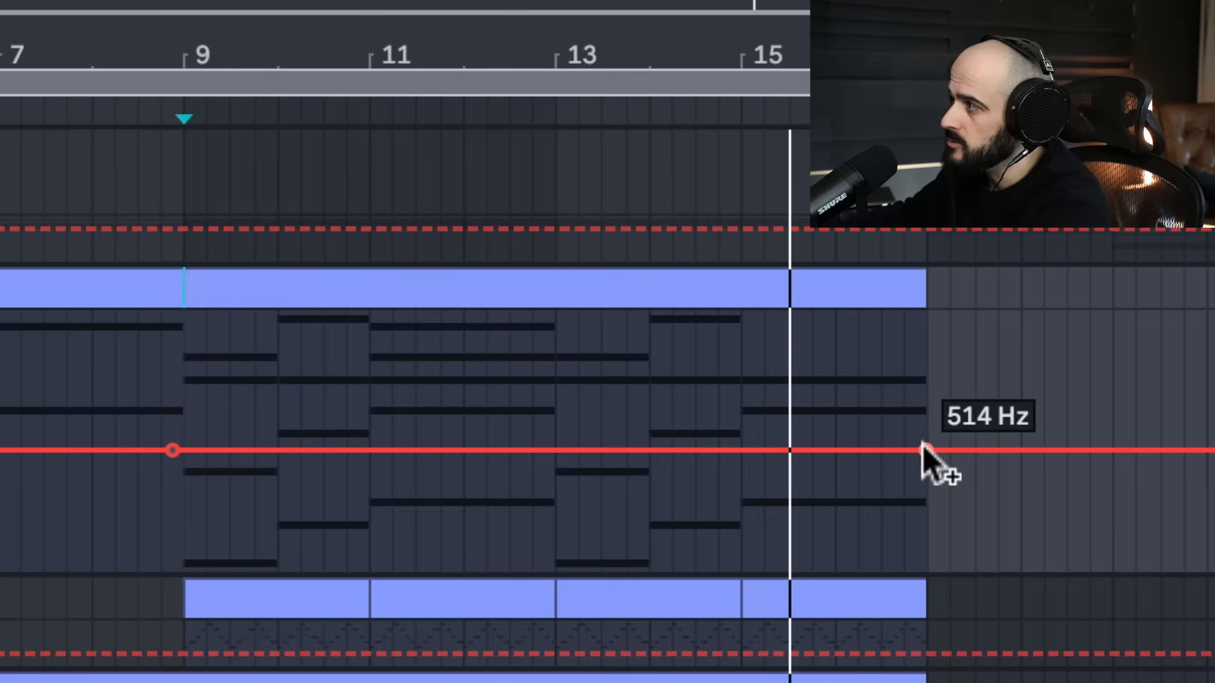
{"action": "left_click_drag", "start_coordinate": [922, 446], "coordinate": [925, 377]}
{"action": "left_click_drag", "start_coordinate": [783, 370], "coordinate": [788, 364]}
{"action": "left_click_drag", "start_coordinate": [925, 377], "coordinate": [926, 420]}
{"action": "key", "text": "space"}
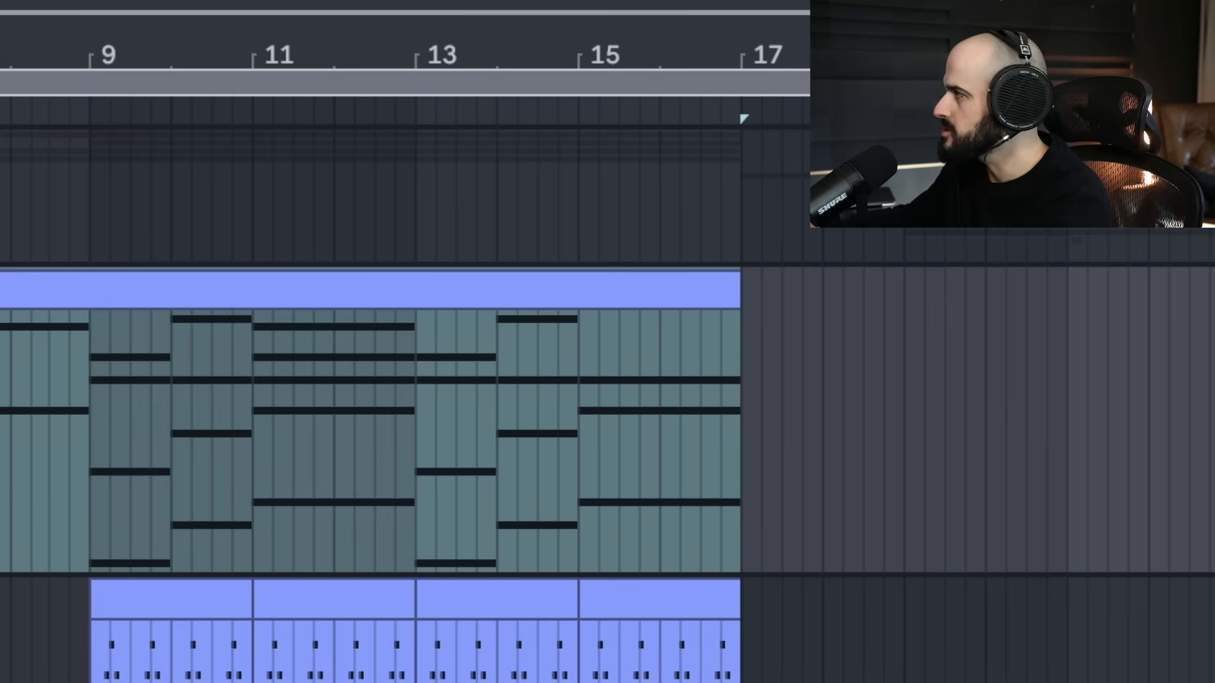
Duplicate the selected chords and lower the Osc 1 wavetable position towards the sine shape.
{"action": "key", "text": "super+d"}
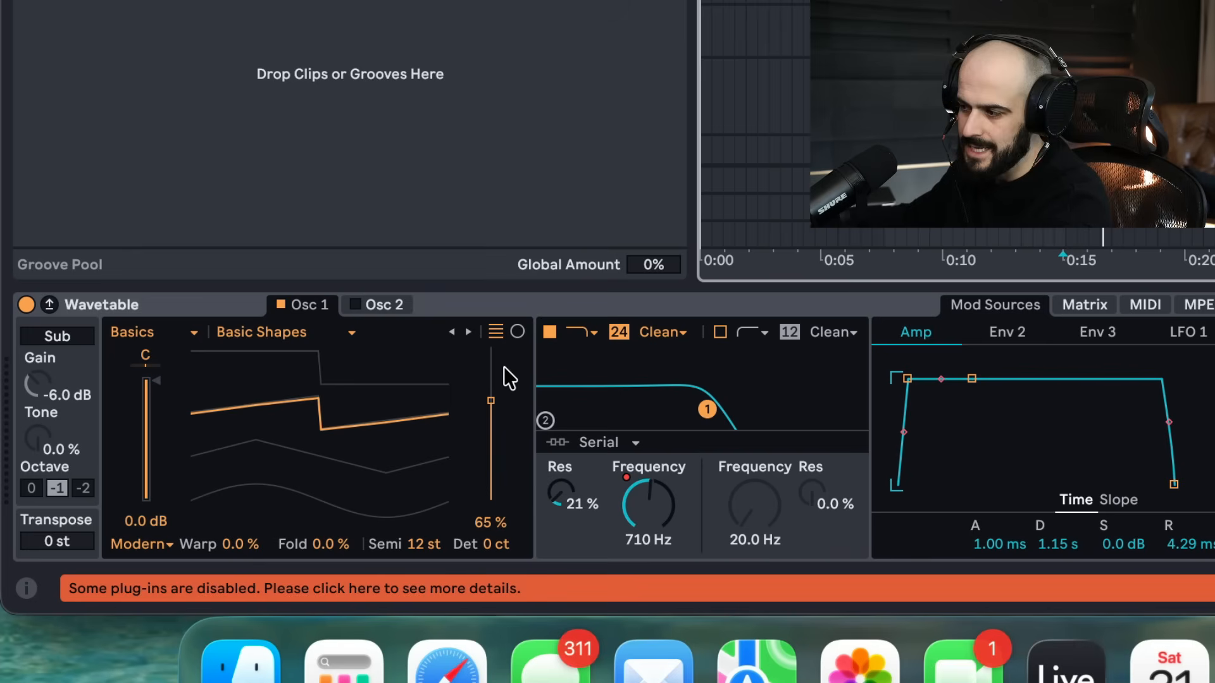
{"action": "left_click_drag", "start_coordinate": [328, 413], "coordinate": [328, 513]}
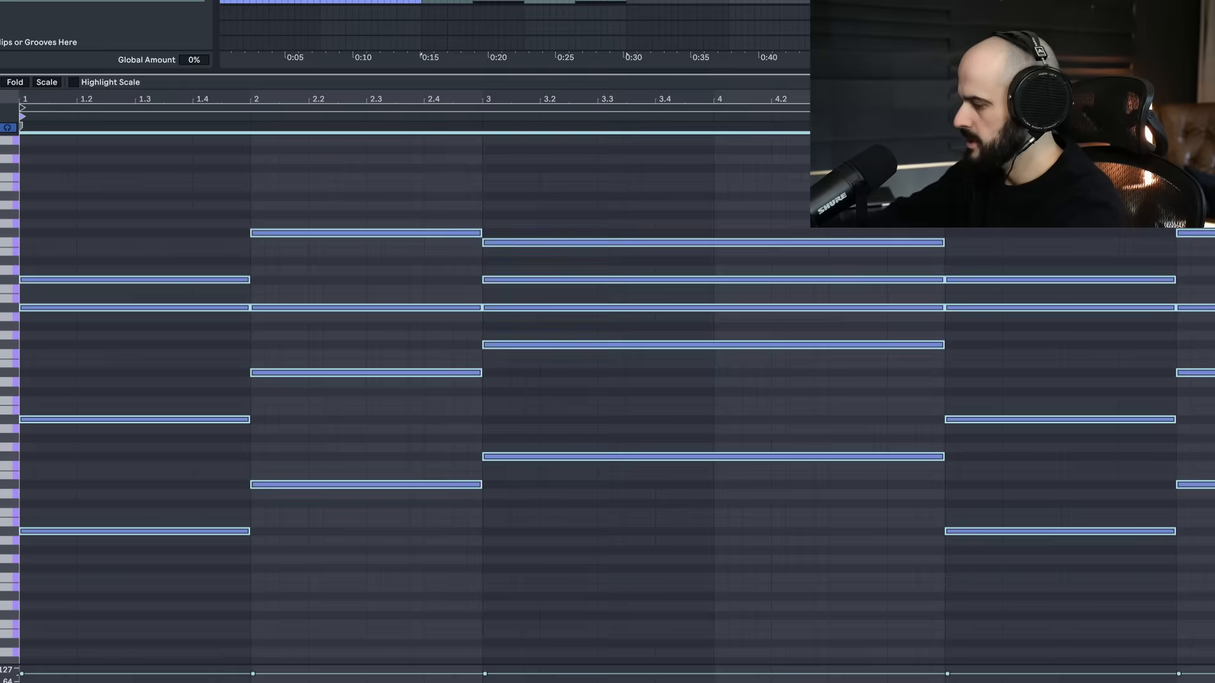
Delete all chord notes from the clip and write a pattern of four short ascending notes at its start.
{"action": "key", "text": "Delete"}
{"action": "double_click", "coordinate": [29, 311]}
{"action": "scroll", "coordinate": [78, 330], "scroll_direction": "up", "scroll_amount": 3}
{"action": "left_click_drag", "start_coordinate": [77, 393], "coordinate": [34, 393]}
{"action": "double_click", "coordinate": [40, 366]}
{"action": "double_click", "coordinate": [55, 328]}
{"action": "double_click", "coordinate": [69, 282]}
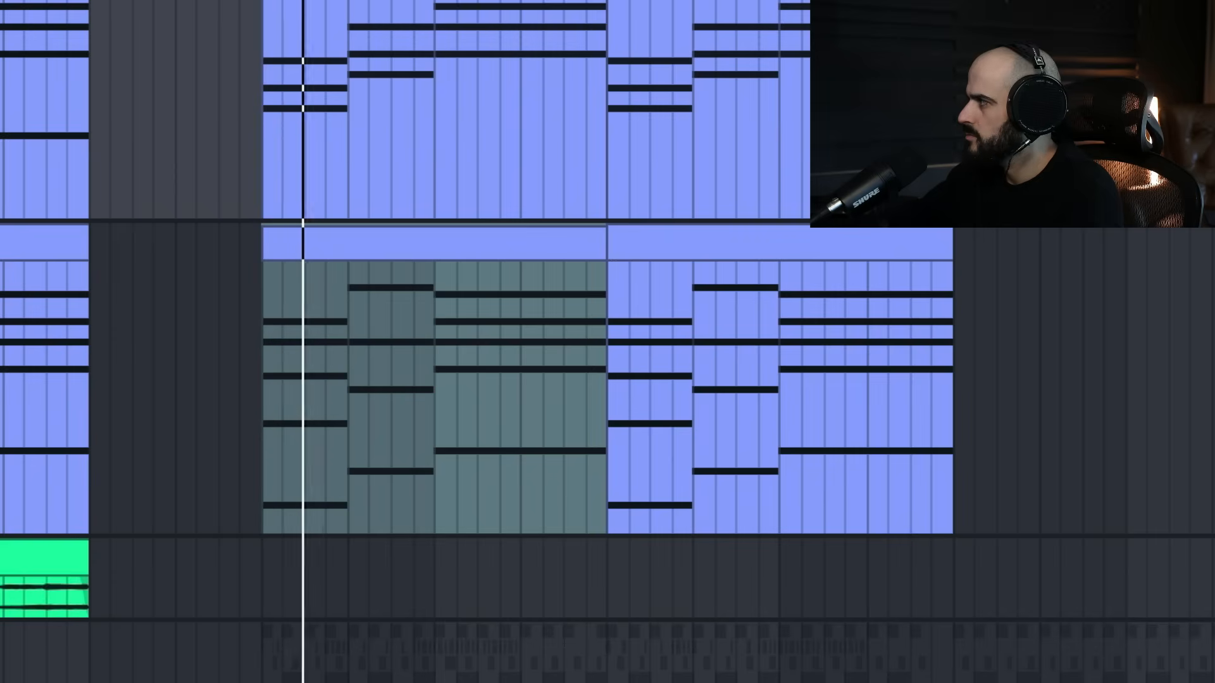
Deactivate the selected bar 19 clip on the duplicated chord track and play back the section with the drums.
{"action": "key", "text": "0"}
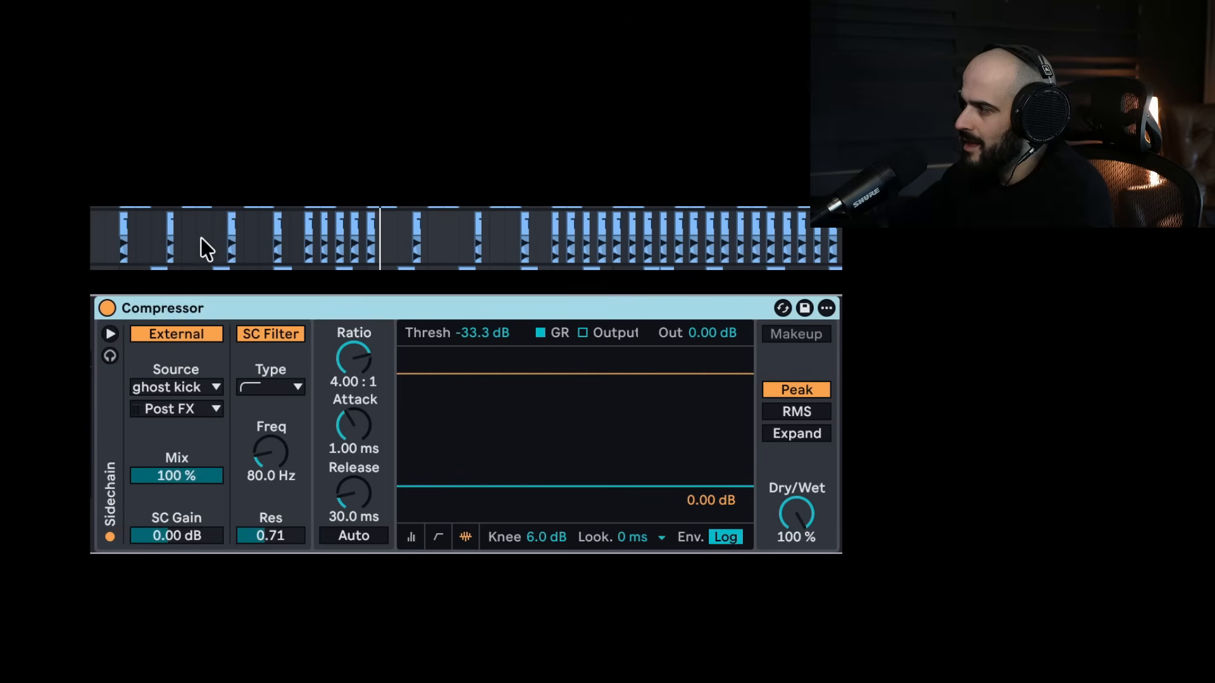
{"action": "key", "text": "space"}
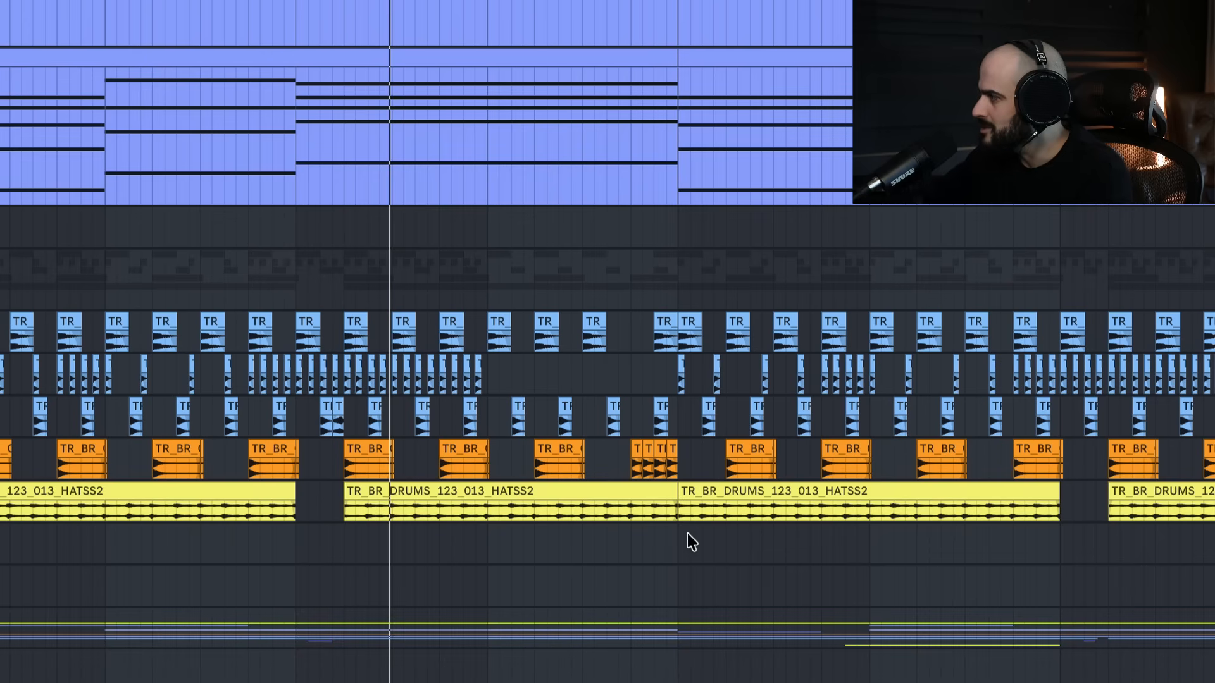
{"action": "scroll", "coordinate": [688, 533], "scroll_direction": "down", "scroll_amount": 3}
{"action": "left_click_drag", "start_coordinate": [1085, 378], "coordinate": [141, 381]}
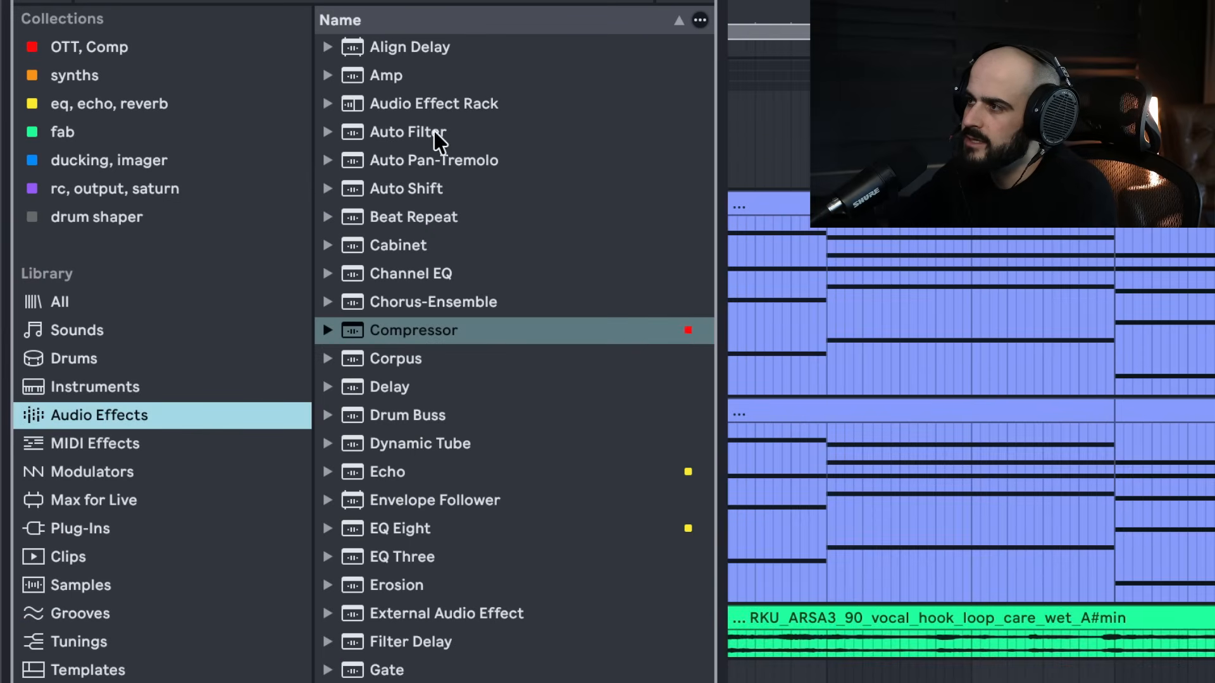
Add Auto Pan-Tremolo to the chords in Tremolo mode with 100 % amount, -71 % shape, 20° phase offset and a synced 1/16 rate.
{"action": "double_click", "coordinate": [420, 157]}
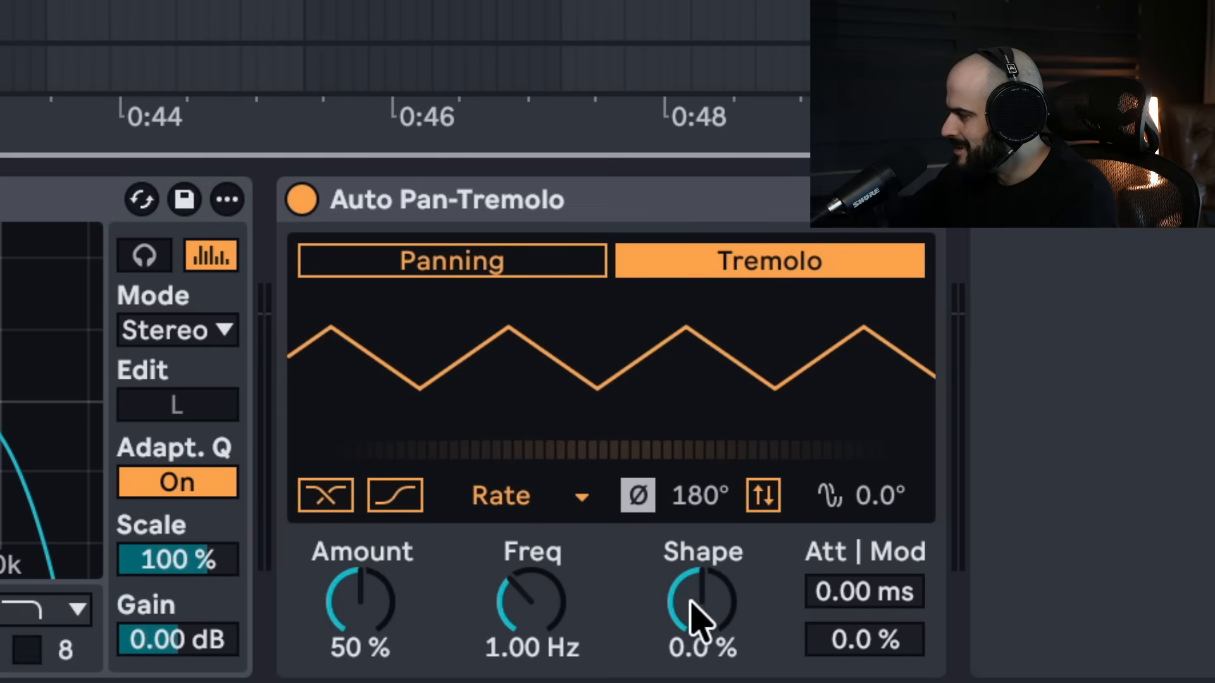
{"action": "left_click_drag", "start_coordinate": [696, 617], "coordinate": [696, 657]}
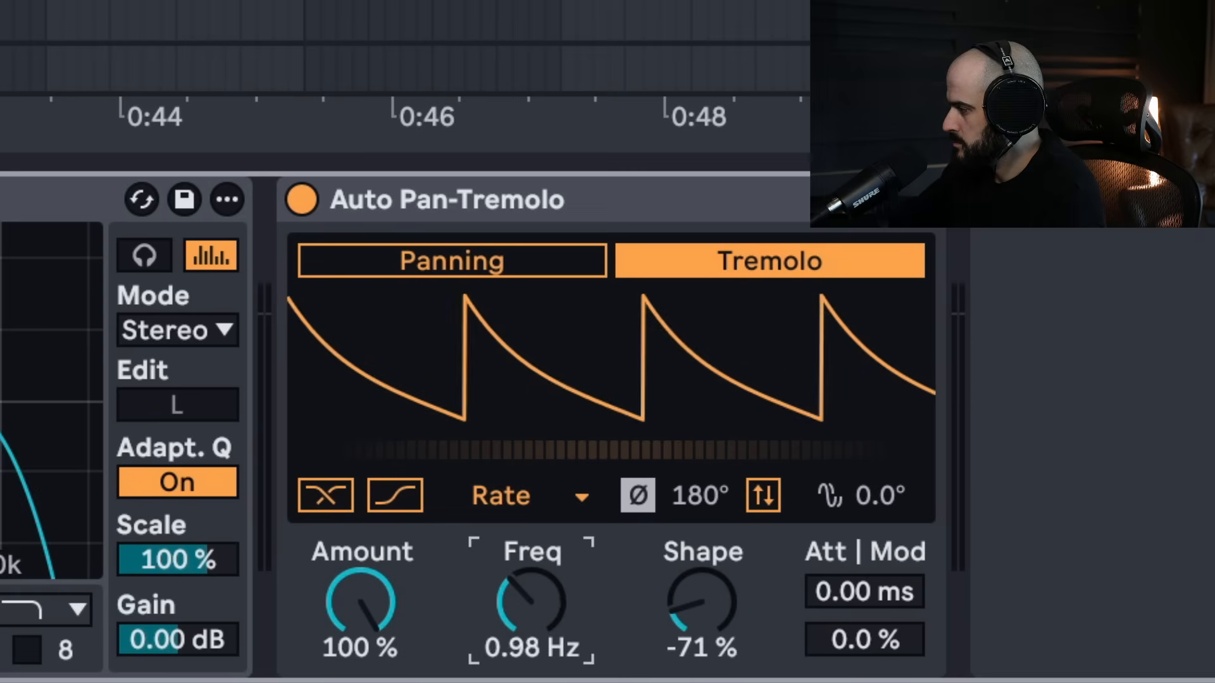
{"action": "left_click_drag", "start_coordinate": [532, 601], "coordinate": [531, 575]}
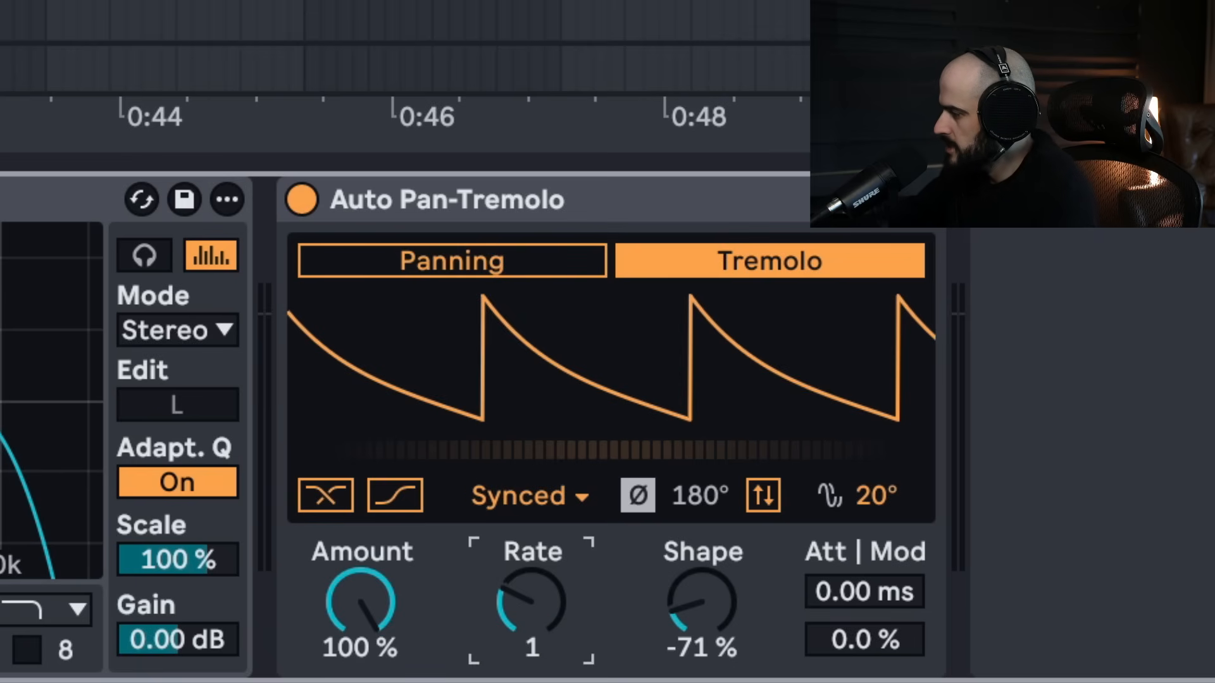
{"action": "left_click_drag", "start_coordinate": [531, 601], "coordinate": [532, 566]}
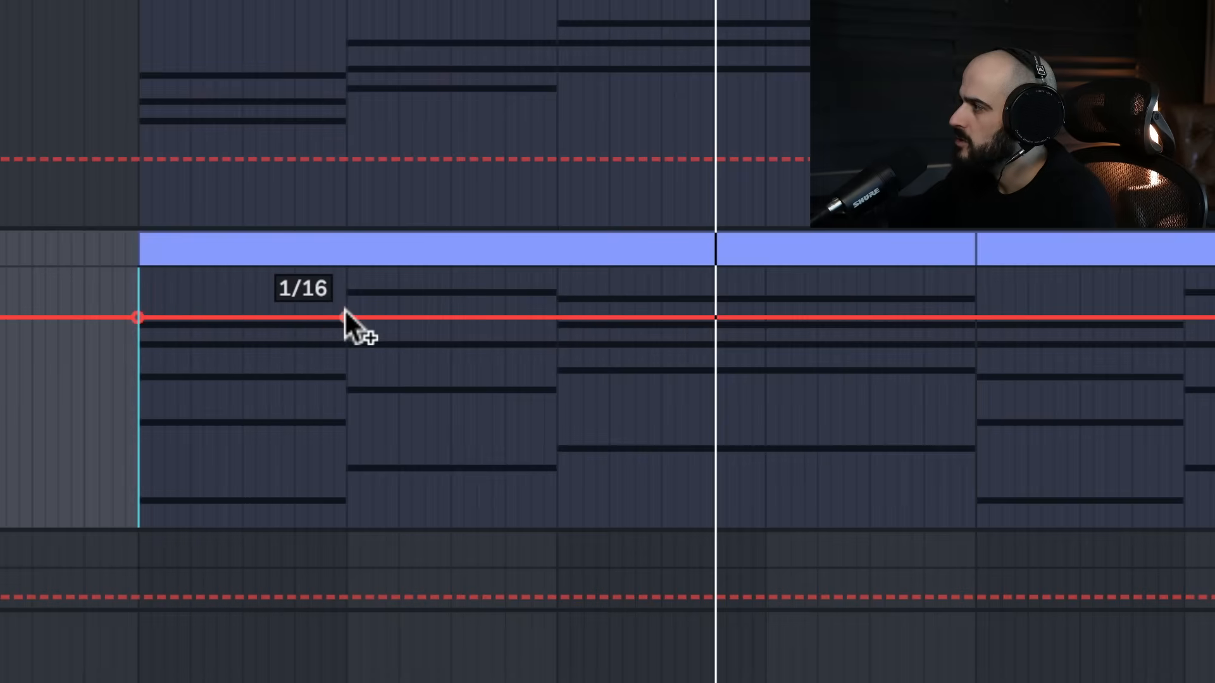
Automate the tremolo rate to 1/16 on the first chord, 1/8 on the second and 1/2 on the third, with stepped changes.
{"action": "left_click", "coordinate": [344, 317]}
{"action": "left_click", "coordinate": [367, 318]}
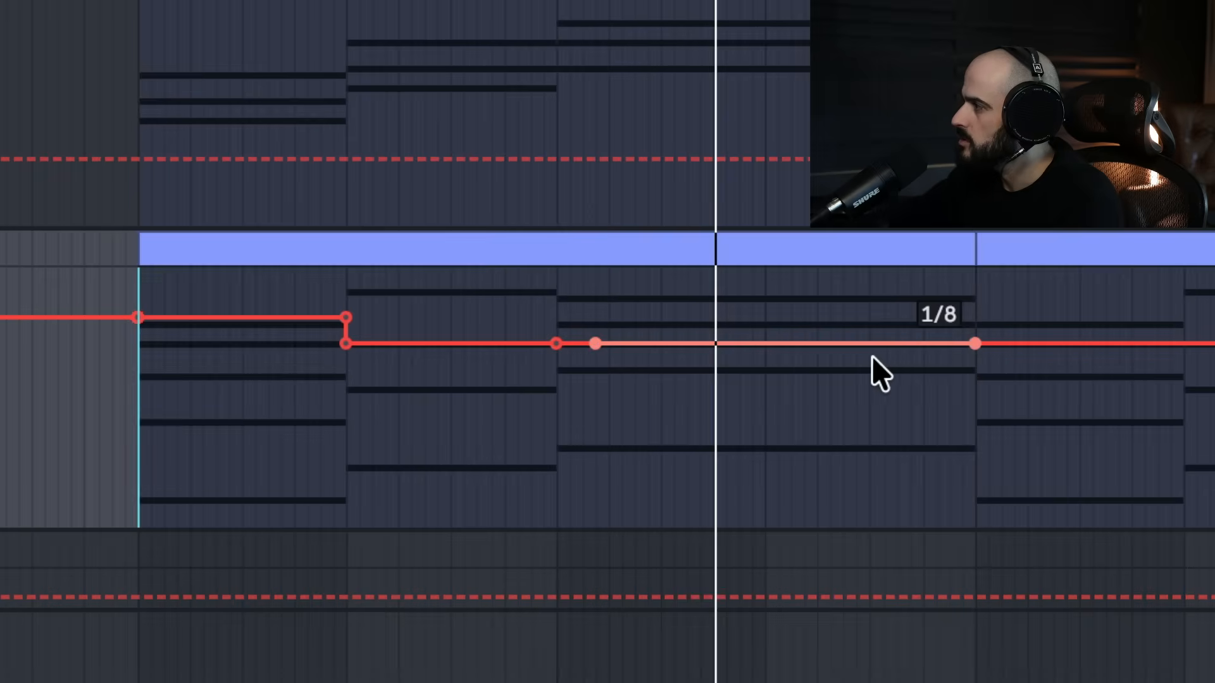
{"action": "left_click_drag", "start_coordinate": [871, 356], "coordinate": [871, 440]}
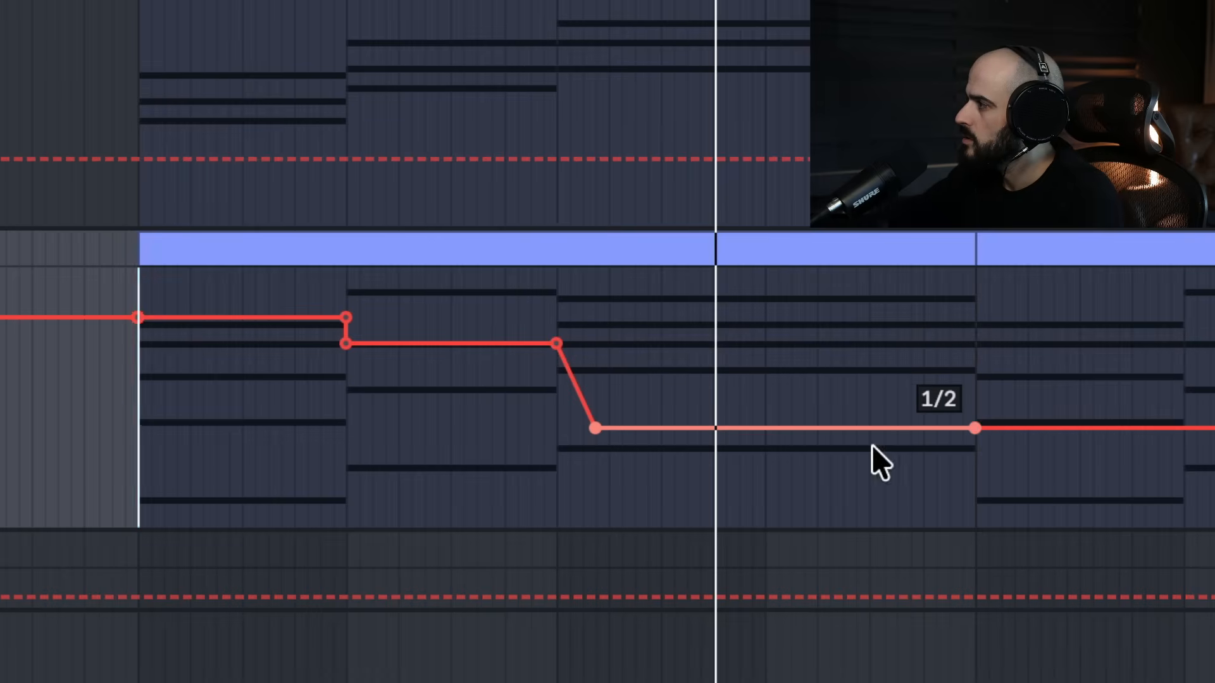
{"action": "left_click_drag", "start_coordinate": [594, 436], "coordinate": [556, 435]}
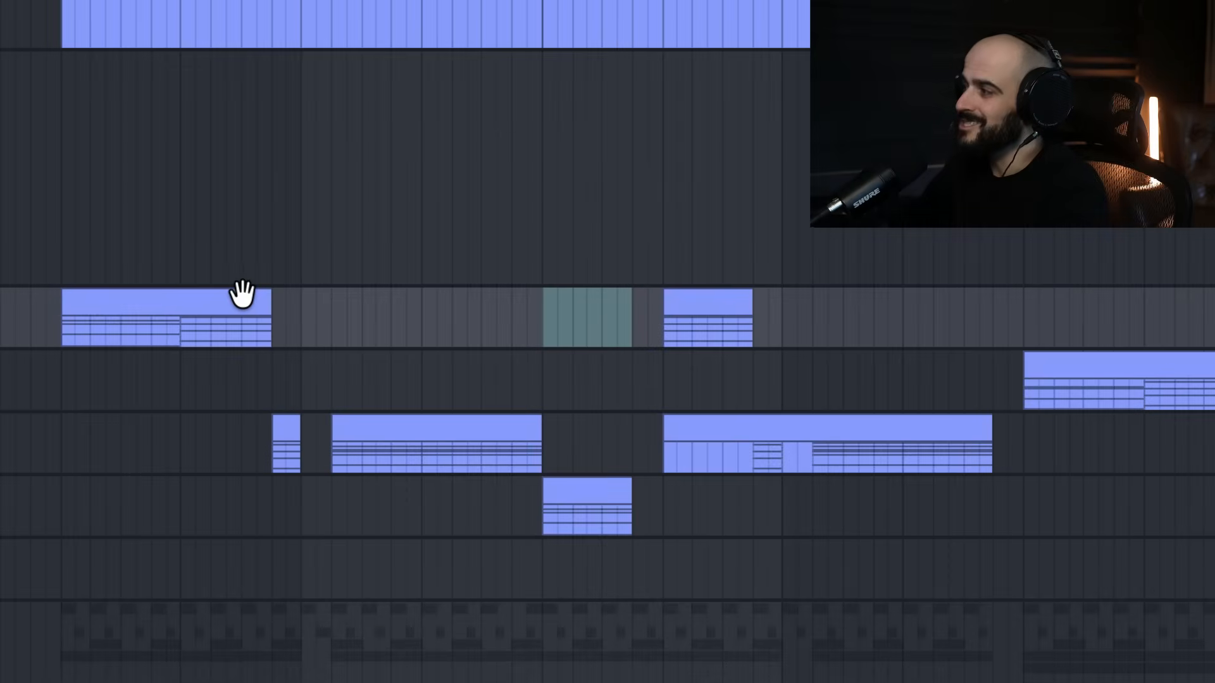
Check the chopped chord clips spread across the chord tracks and play the section from the first kick.
{"action": "left_click", "coordinate": [233, 291]}
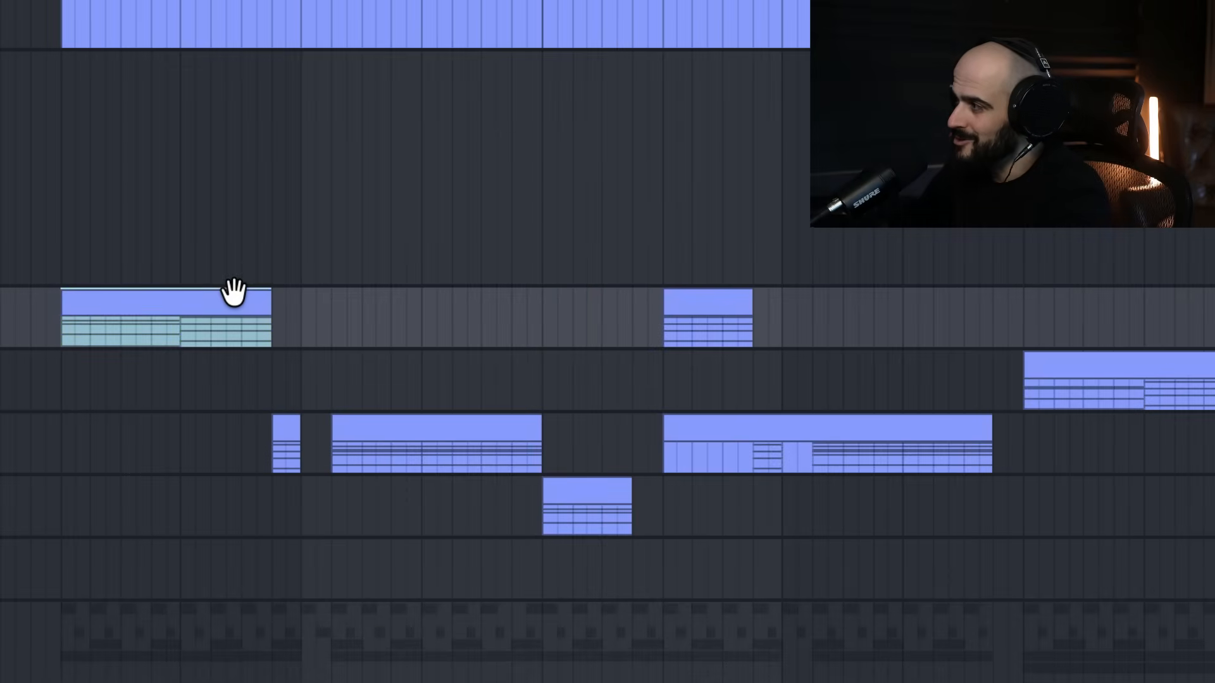
{"action": "left_click", "coordinate": [286, 425]}
{"action": "left_click", "coordinate": [573, 479]}
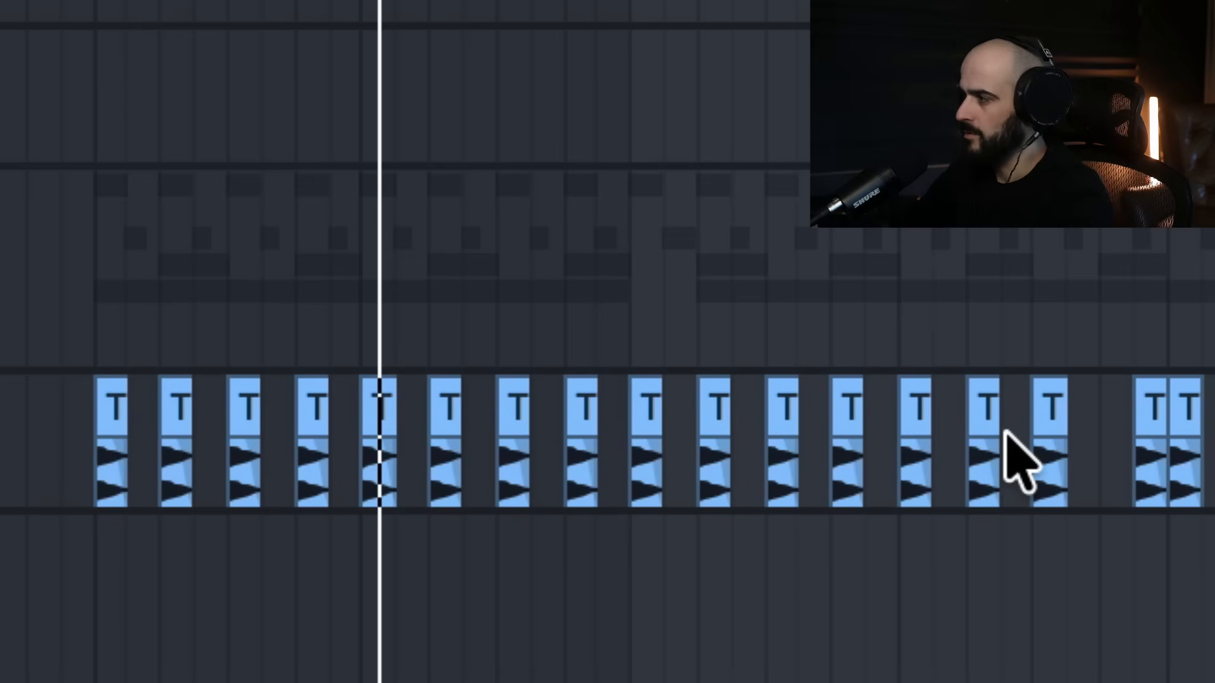
{"action": "left_click", "coordinate": [96, 470]}
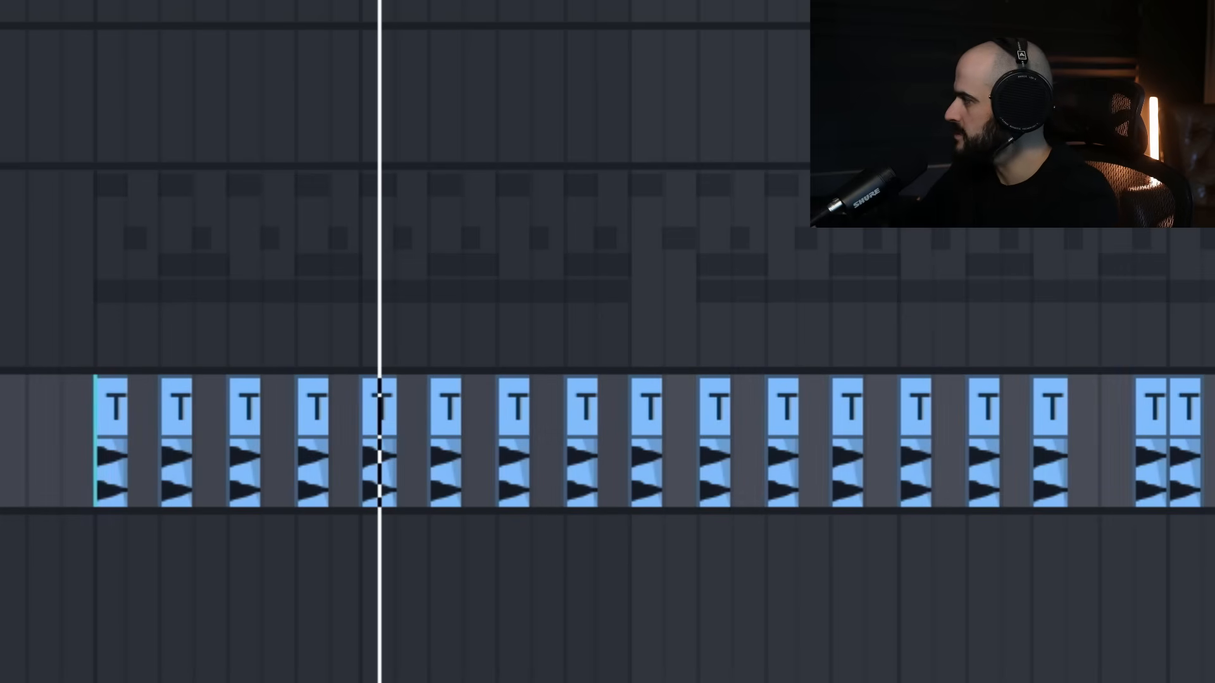
{"action": "key", "text": "space"}
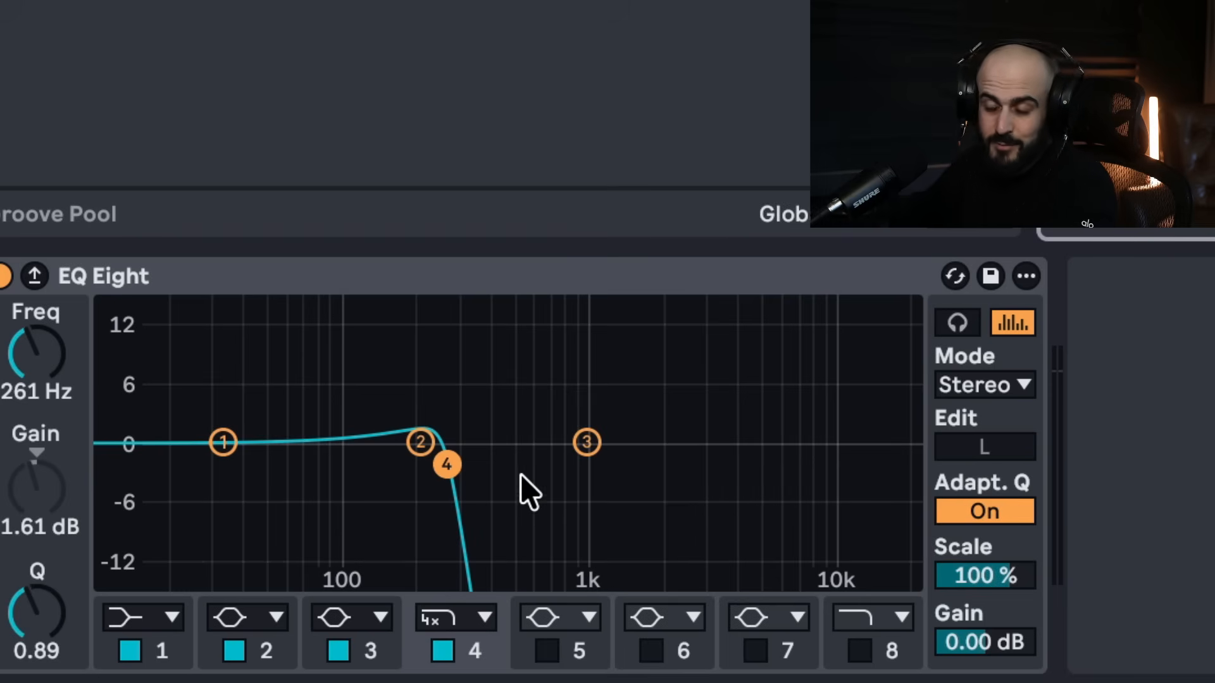
Open EQ Eight's 4x high-cut band up to 22 kHz and play back the section with percussion and hats.
{"action": "left_click_drag", "start_coordinate": [443, 470], "coordinate": [908, 486]}
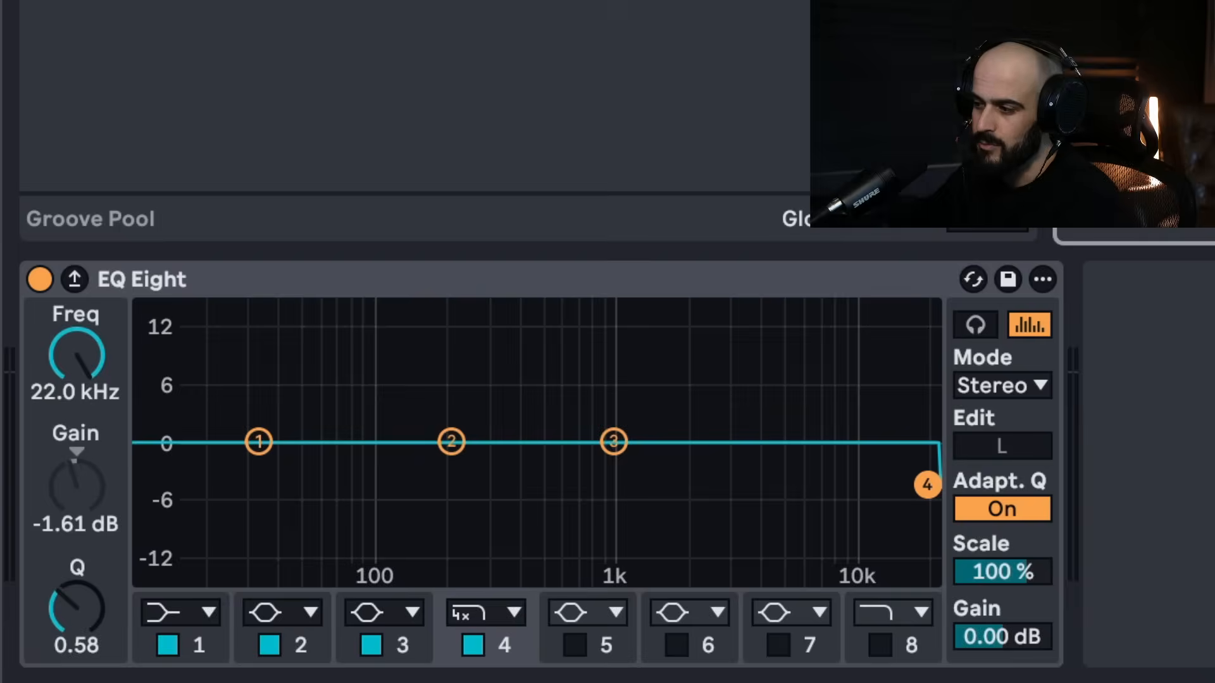
{"action": "key", "text": "space"}
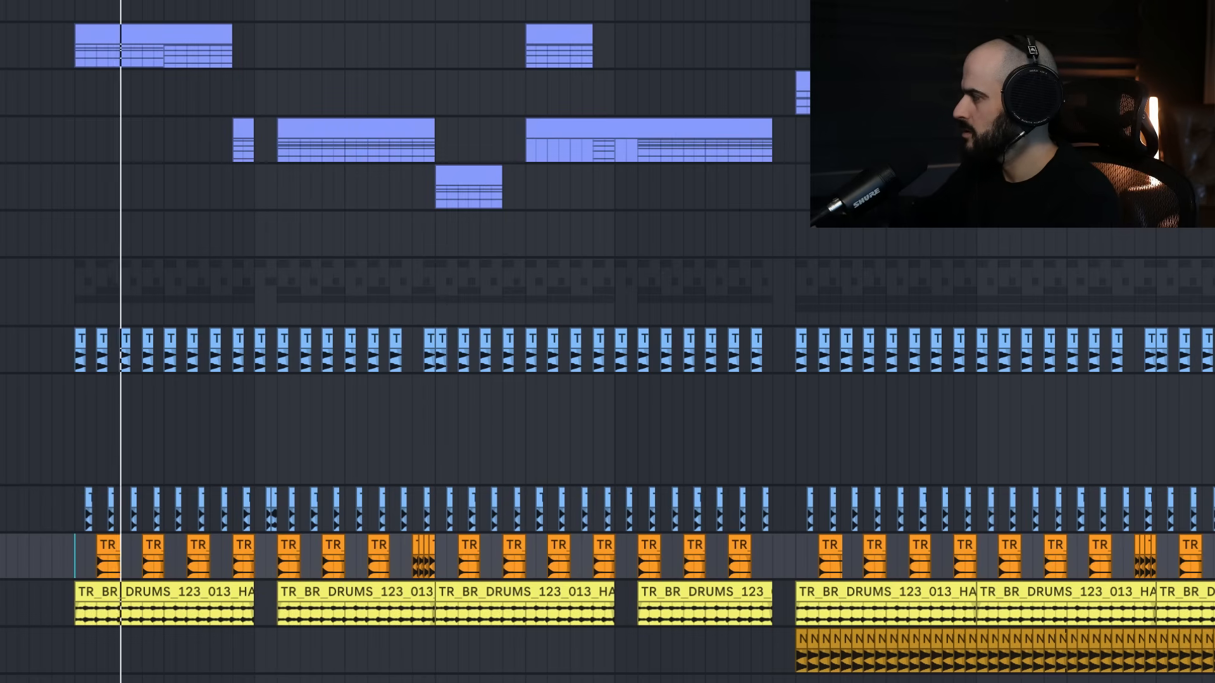
{"action": "left_click", "coordinate": [1208, 509]}
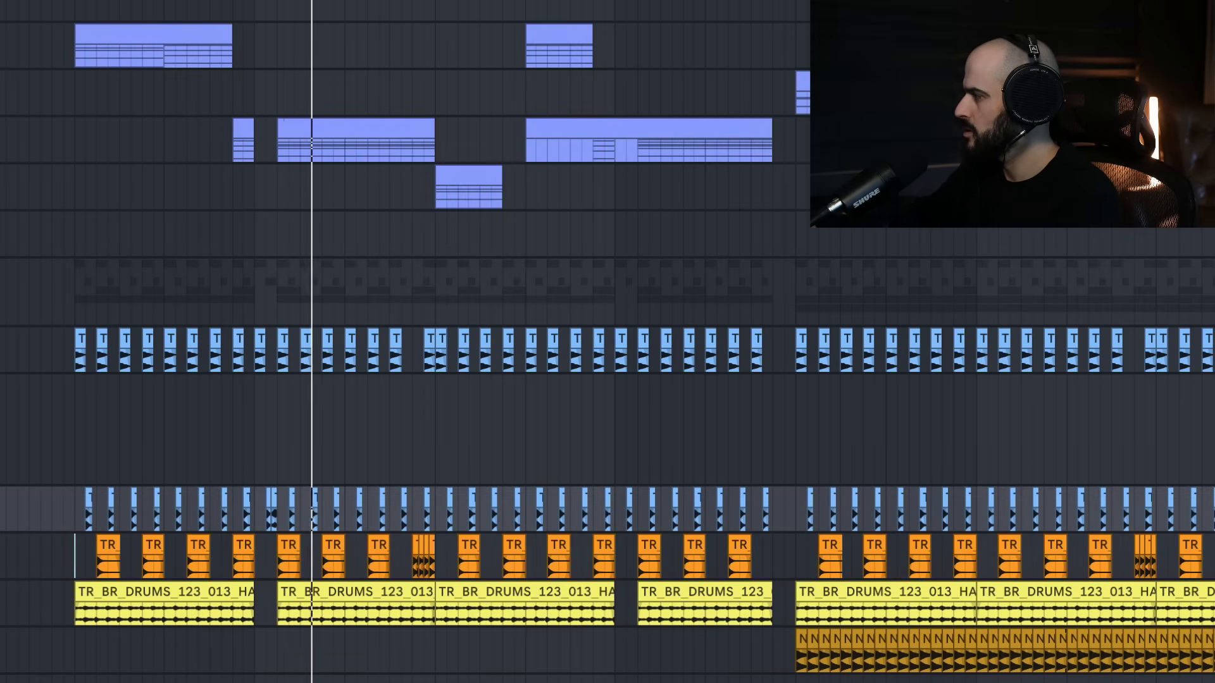
{"action": "left_click", "coordinate": [1208, 604]}
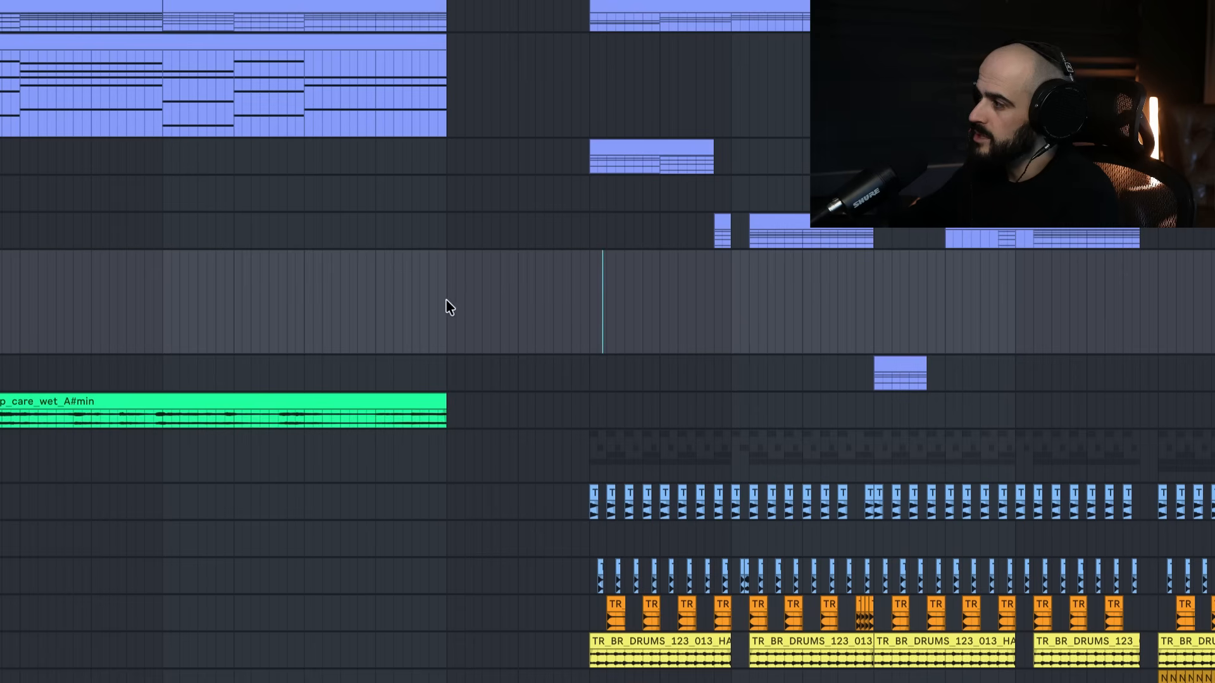
Copy the final held chord onto the empty track so it fills the two-bar gap before the drums.
{"action": "left_click_drag", "start_coordinate": [448, 306], "coordinate": [589, 318]}
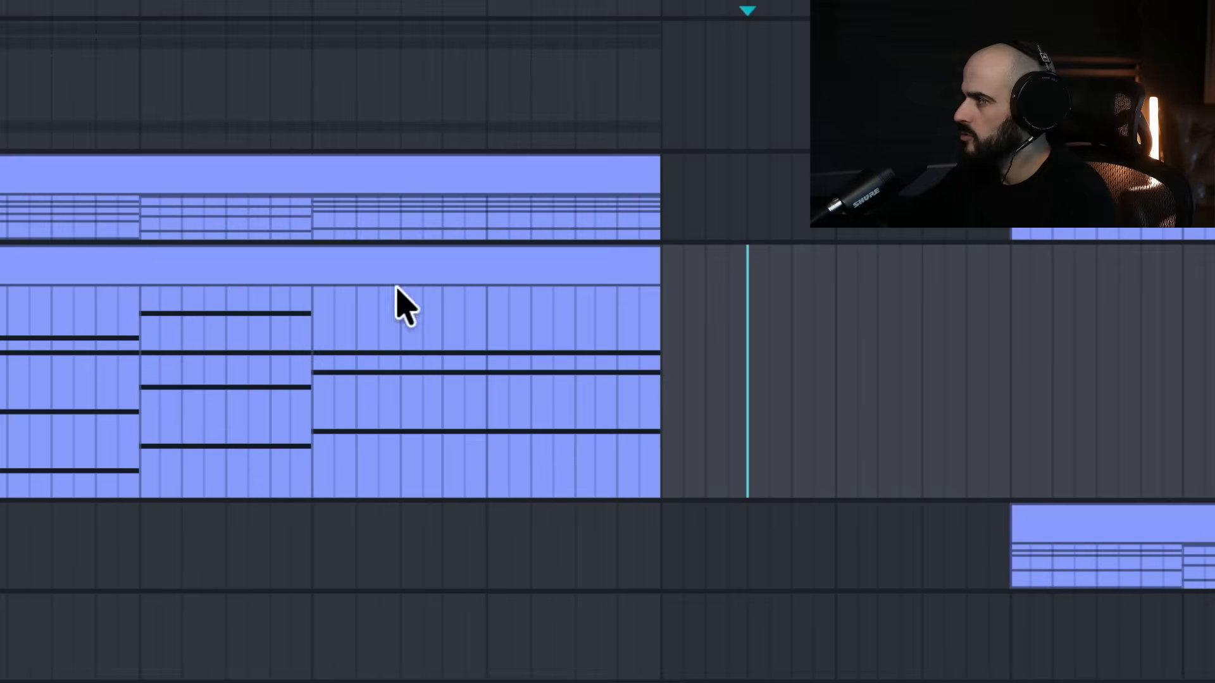
{"action": "left_click", "coordinate": [338, 45]}
{"action": "left_click_drag", "start_coordinate": [305, 359], "coordinate": [694, 374]}
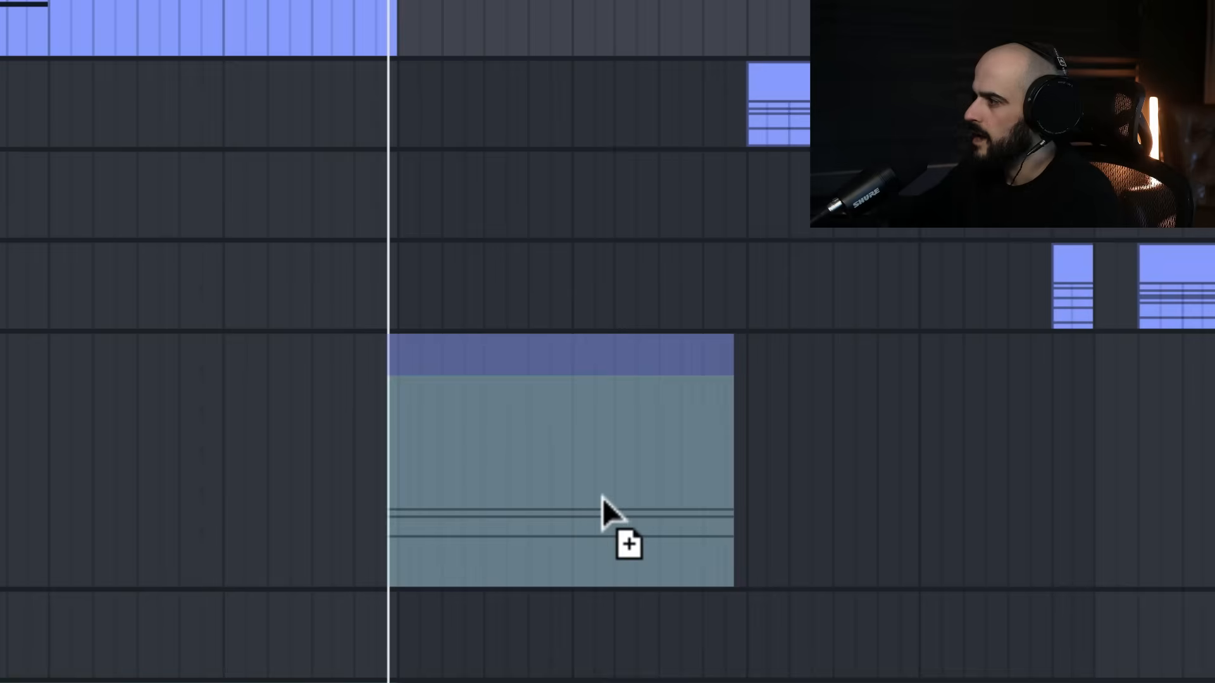
{"action": "mouse_move", "coordinate": [602, 498]}
{"action": "left_mouse_down"}
{"action": "mouse_move", "coordinate": [621, 493]}
{"action": "mouse_move", "coordinate": [613, 504]}
{"action": "left_mouse_up"}
{"action": "left_click_drag", "start_coordinate": [331, 426], "coordinate": [335, 400]}
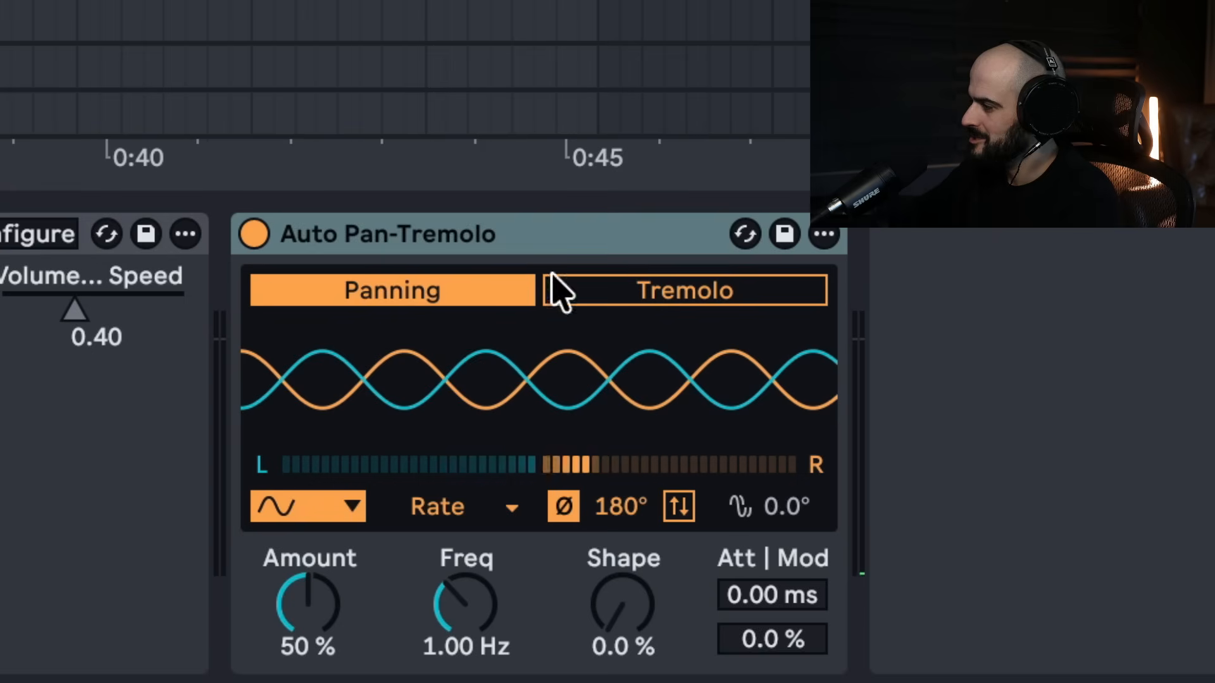
Set the held chord's Auto Pan-Tremolo to Tremolo mode with 100 % amount and -68 % shape, sweeping the frequency up to 38 Hz and back down.
{"action": "left_click", "coordinate": [708, 294]}
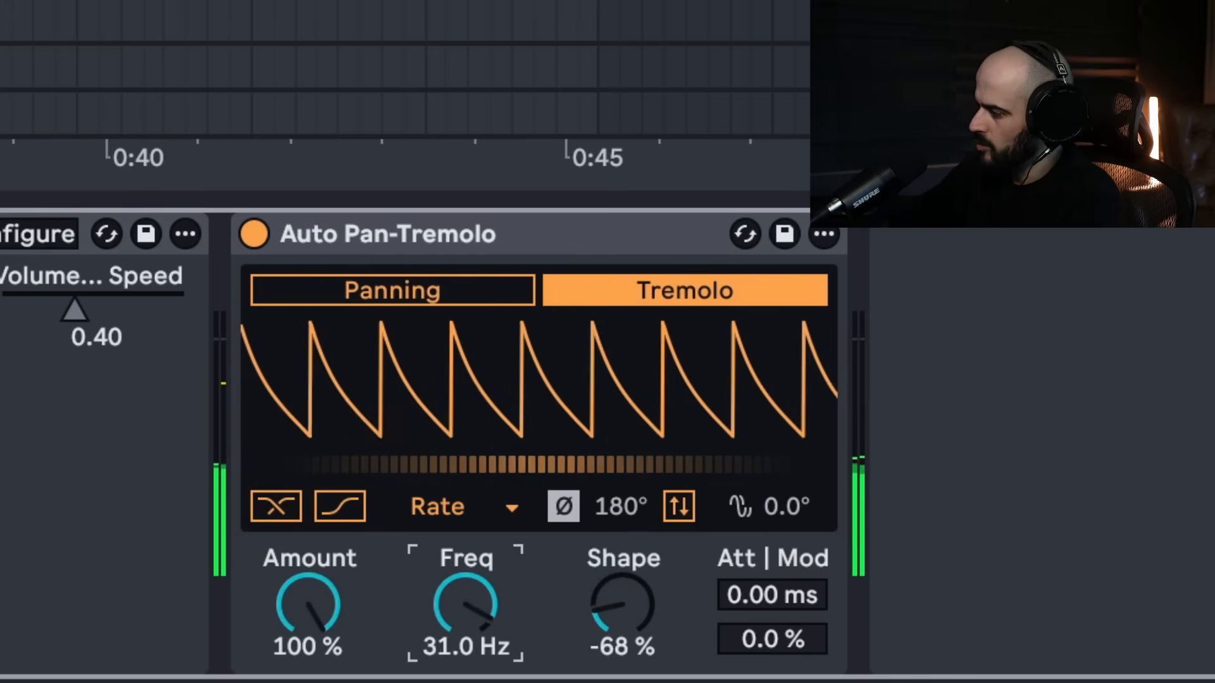
{"action": "left_click_drag", "start_coordinate": [466, 604], "coordinate": [465, 591]}
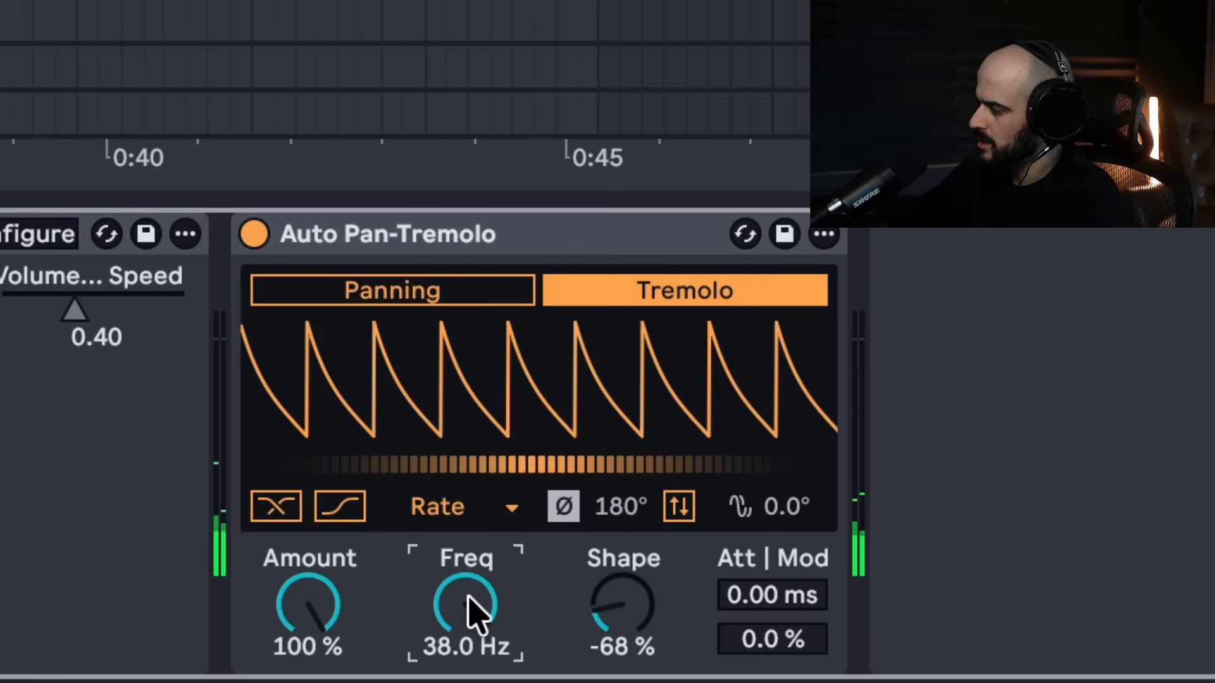
{"action": "left_click_drag", "start_coordinate": [471, 613], "coordinate": [471, 680]}
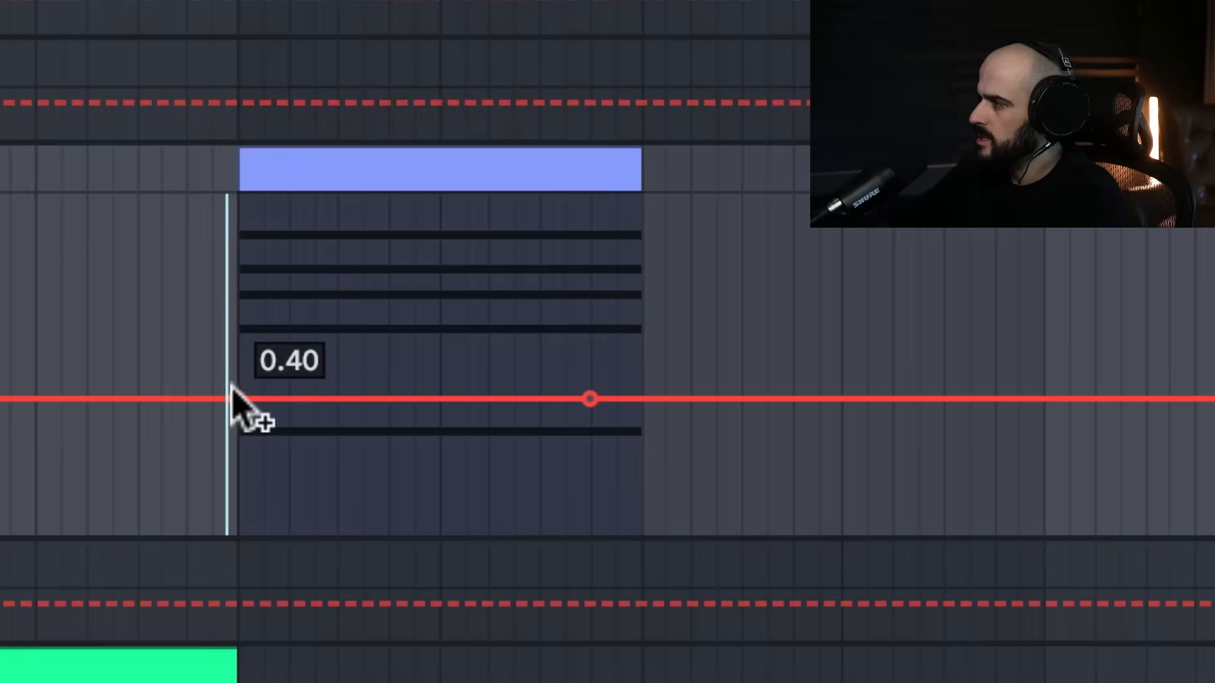
Draw Volume Speed automation over the two-bar chord, starting low, rising in the middle and dipping near the end.
{"action": "left_click_drag", "start_coordinate": [236, 398], "coordinate": [236, 271]}
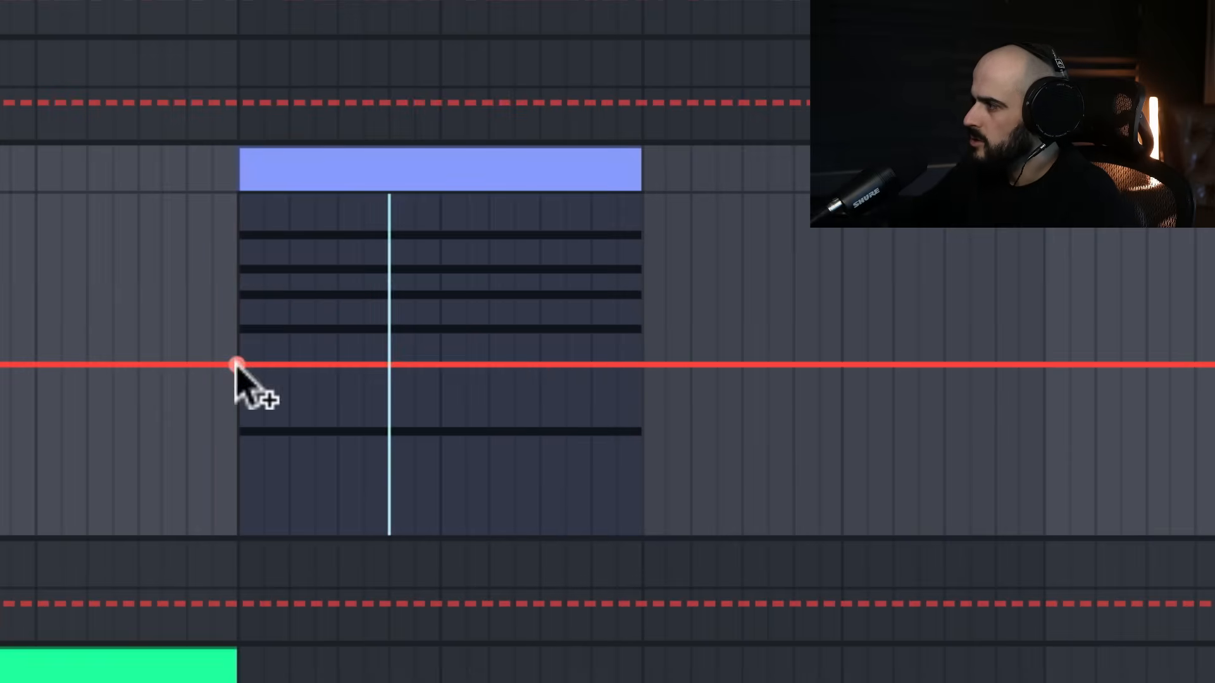
{"action": "left_click_drag", "start_coordinate": [234, 364], "coordinate": [238, 423]}
{"action": "left_click_drag", "start_coordinate": [426, 424], "coordinate": [426, 259]}
{"action": "left_click_drag", "start_coordinate": [602, 258], "coordinate": [602, 339]}
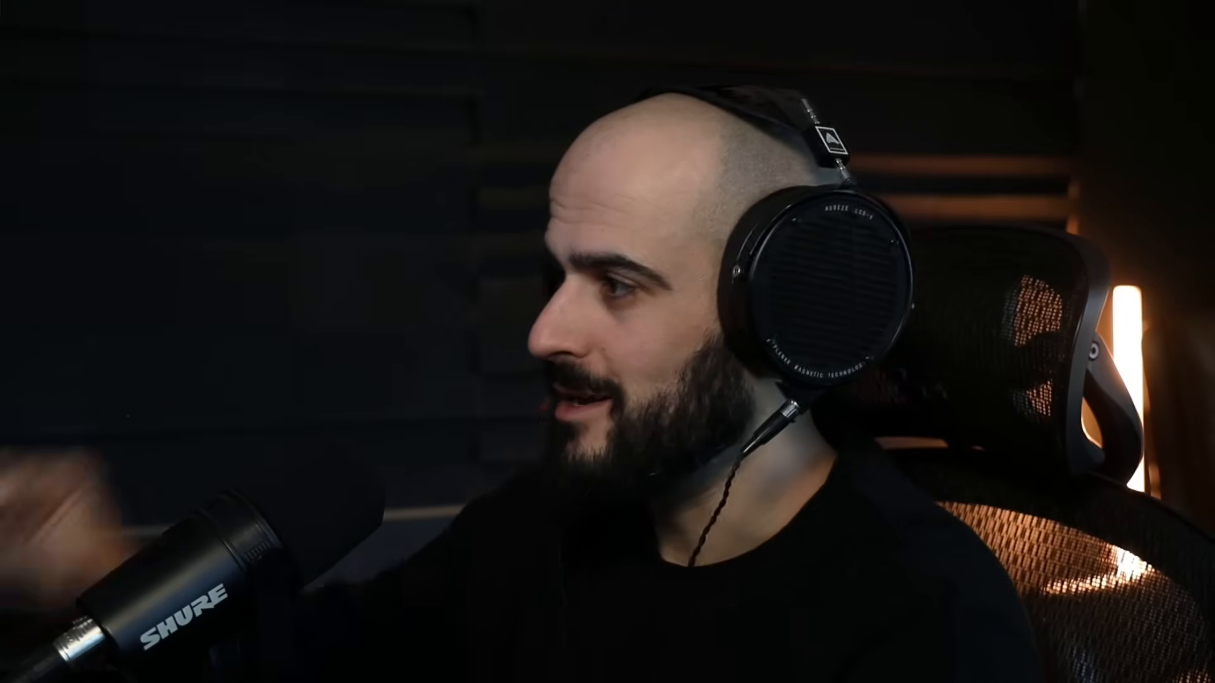
Load Serum with the Init preset on the empty track following the held chord.
{"action": "left_click", "coordinate": [556, 473]}
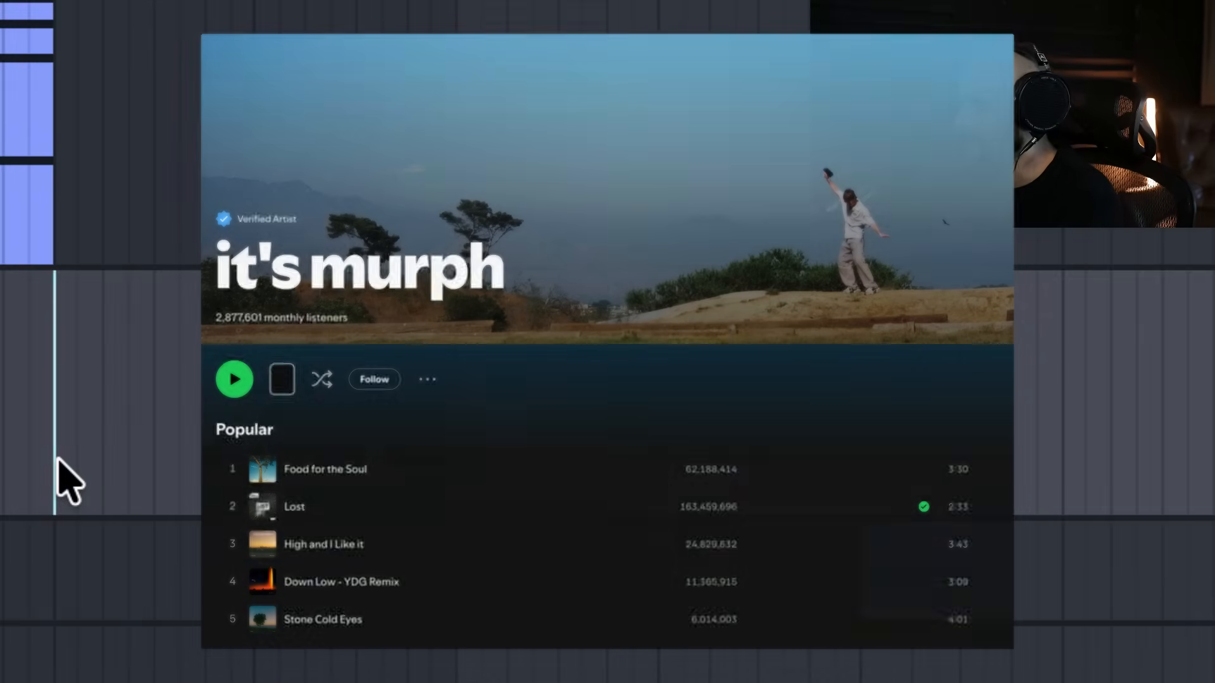
{"action": "scroll", "coordinate": [2, 454], "scroll_direction": "up", "scroll_amount": 3}
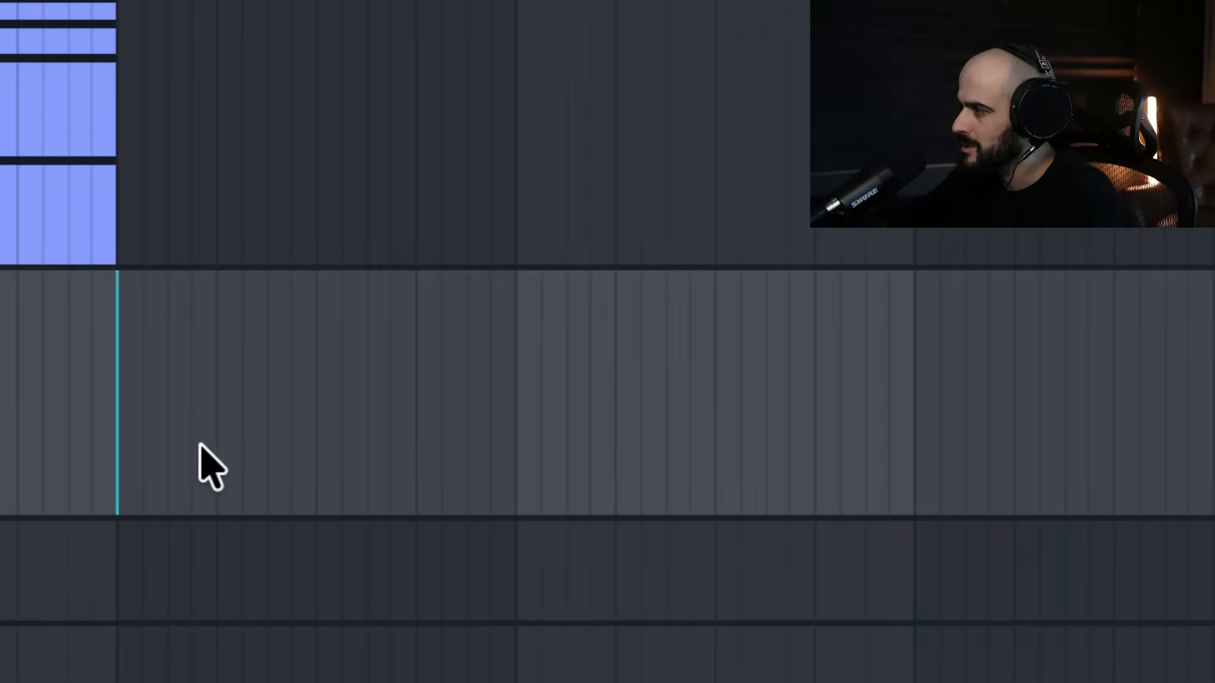
{"action": "double_click", "coordinate": [124, 439]}
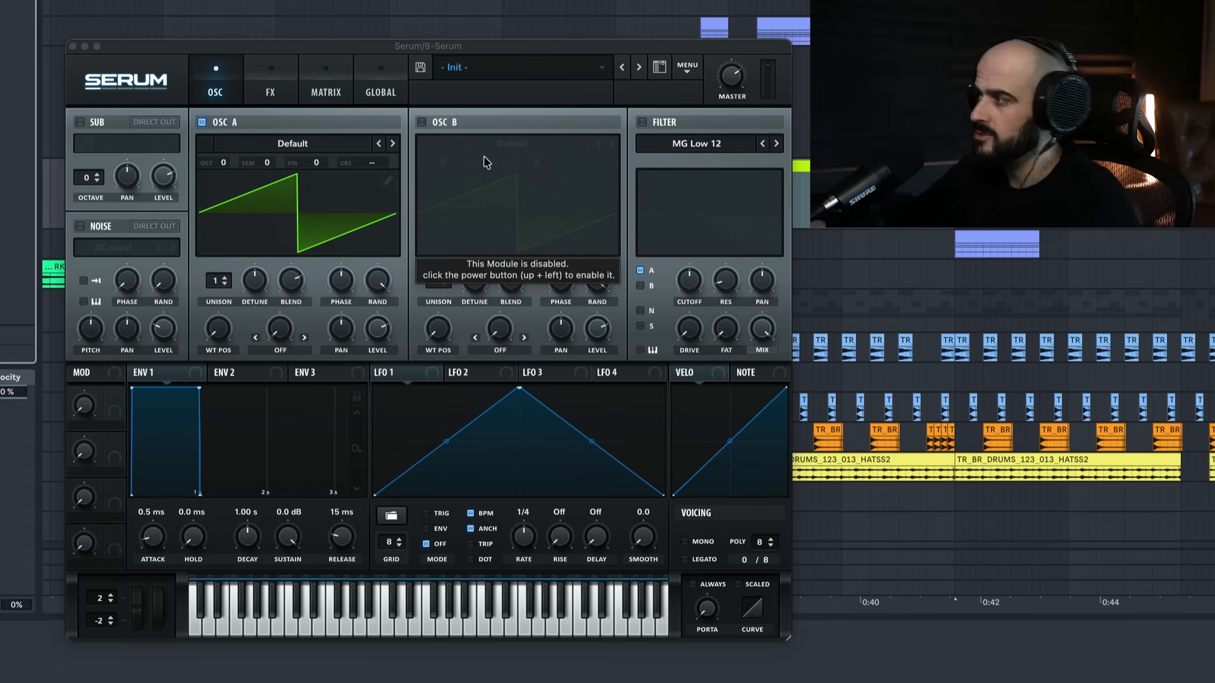
Choose Basic Shapes for Osc A and modulate its coarse pitch with Env 2, set to 157 ms decay and 0 % sustain.
{"action": "left_click", "coordinate": [292, 143]}
{"action": "mouse_move", "coordinate": [332, 170]}
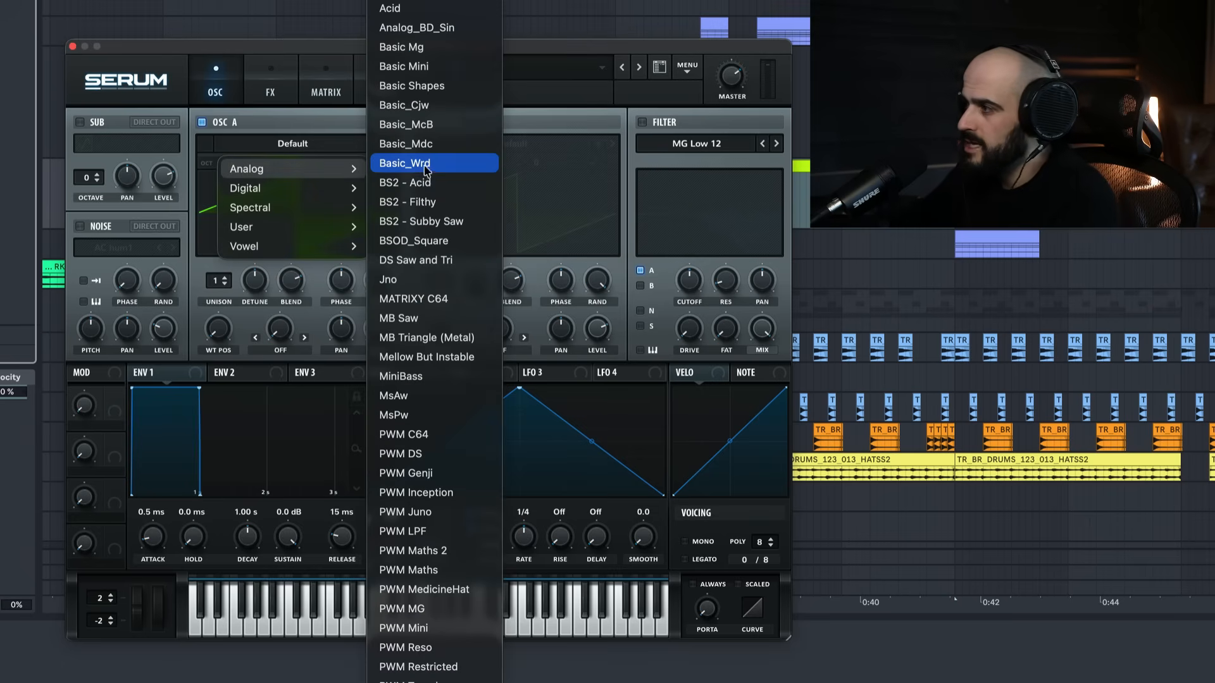
{"action": "left_click", "coordinate": [460, 86]}
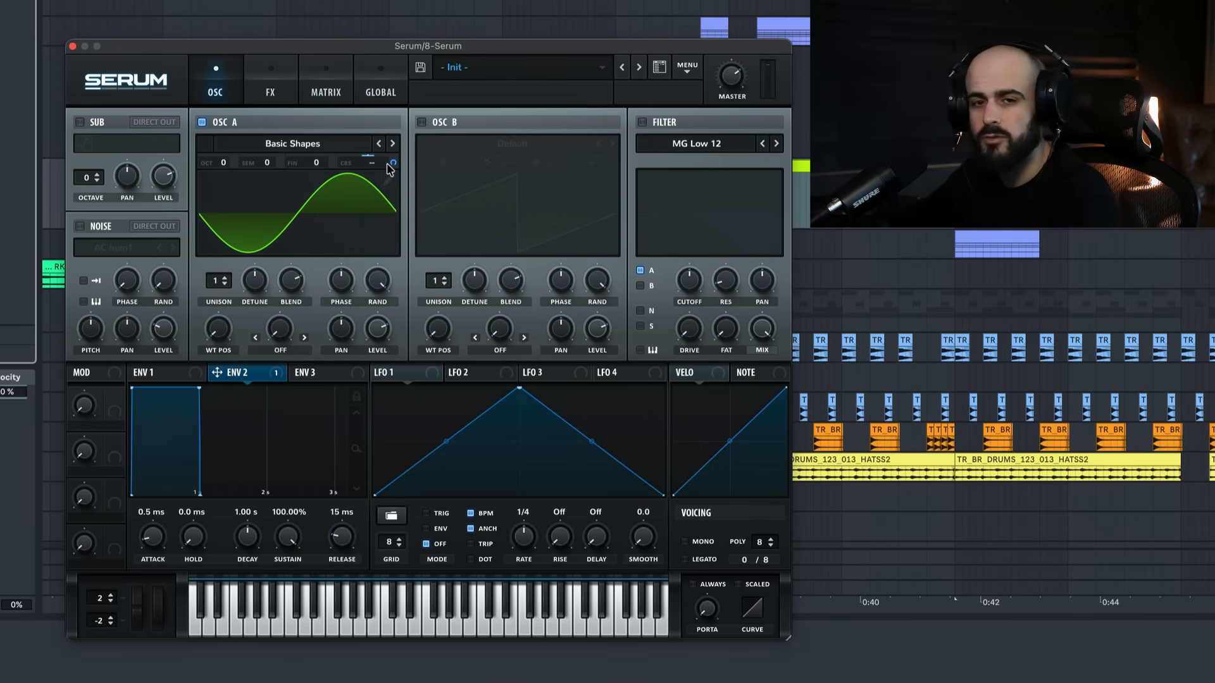
{"action": "left_click_drag", "start_coordinate": [288, 538], "coordinate": [301, 628]}
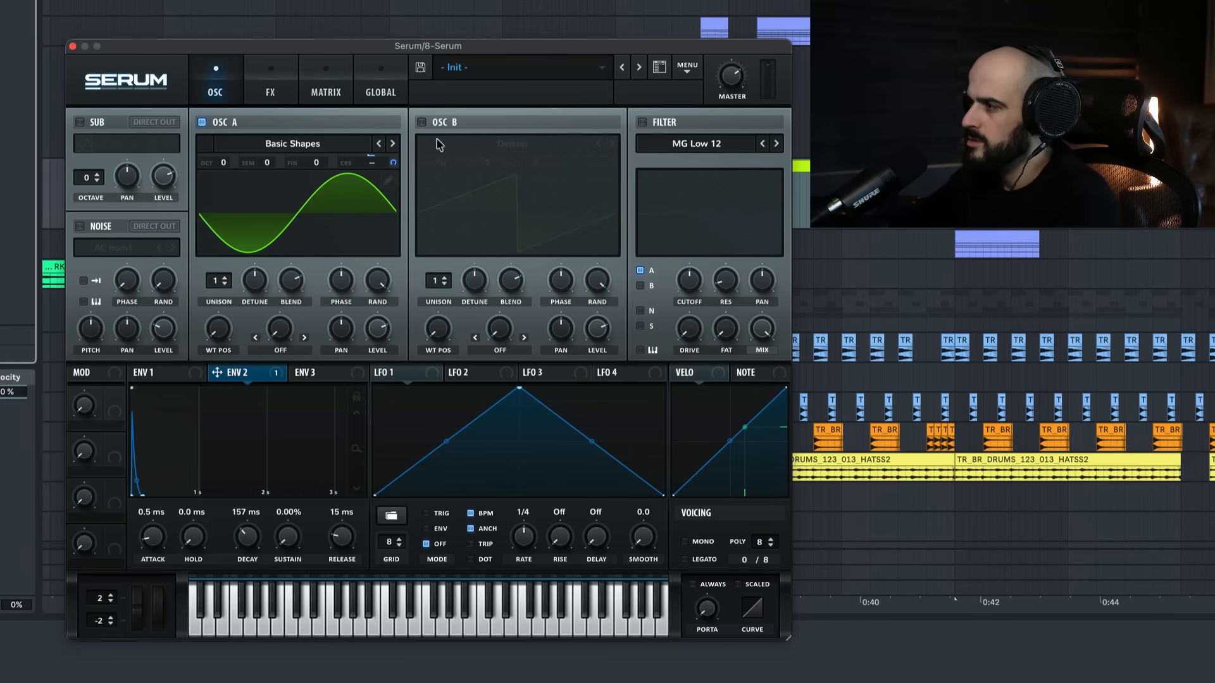
{"action": "left_click", "coordinate": [284, 95]}
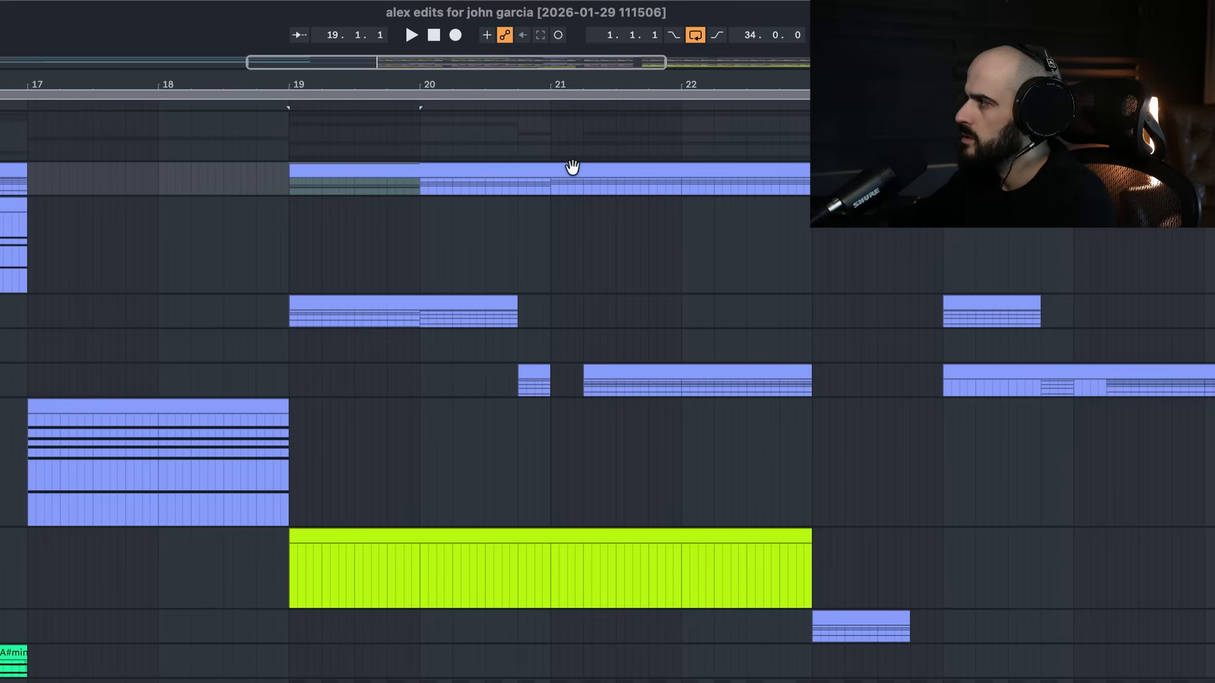
Copy the four-bar chord clip at bar 19 onto the Serum track and enlarge its note editor.
{"action": "left_click", "coordinate": [573, 168]}
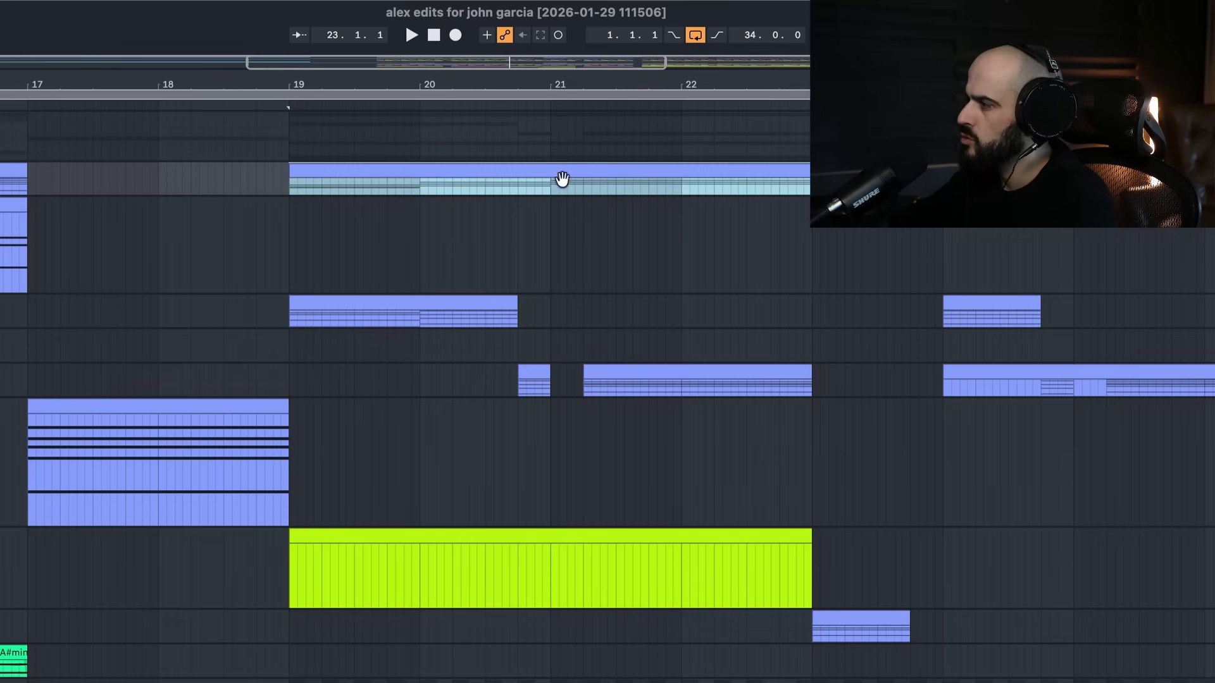
{"action": "left_click_drag", "start_coordinate": [562, 168], "coordinate": [562, 537]}
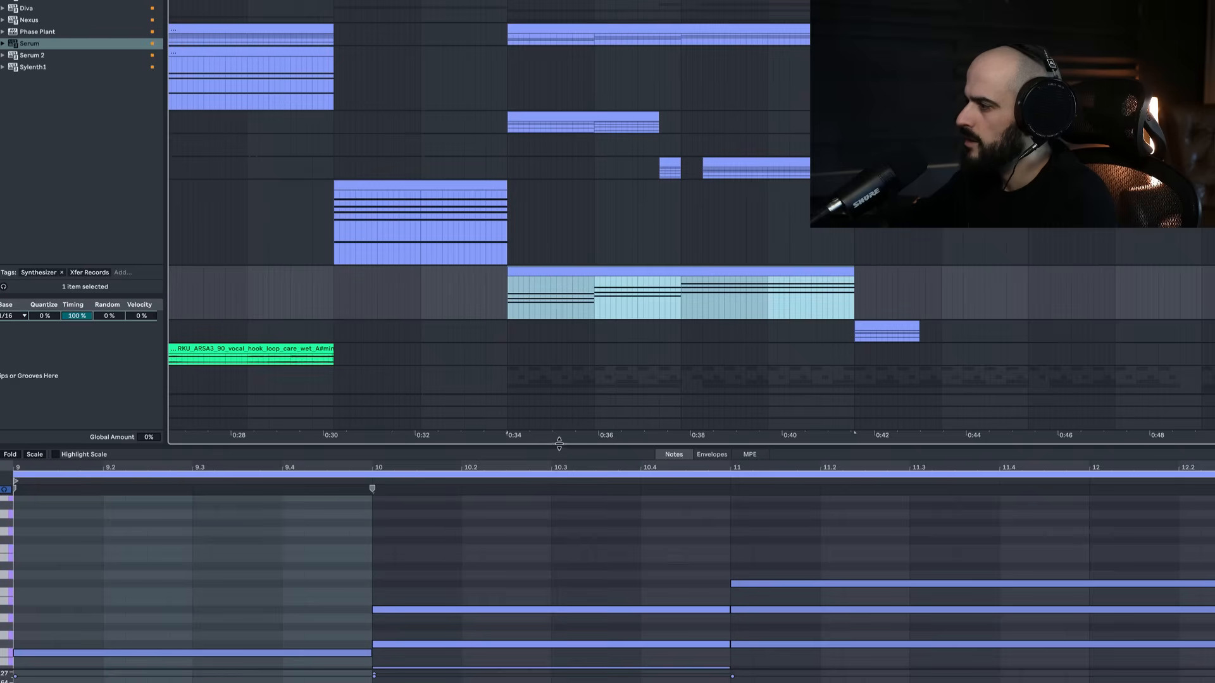
{"action": "left_click_drag", "start_coordinate": [559, 442], "coordinate": [559, 225]}
Delete the upper notes of all three chords in the copied clip, keeping only the lowest note of each.
{"action": "left_click_drag", "start_coordinate": [256, 388], "coordinate": [265, 466]}
{"action": "key", "text": "Delete"}
{"action": "left_click_drag", "start_coordinate": [437, 352], "coordinate": [441, 429]}
{"action": "key", "text": "Delete"}
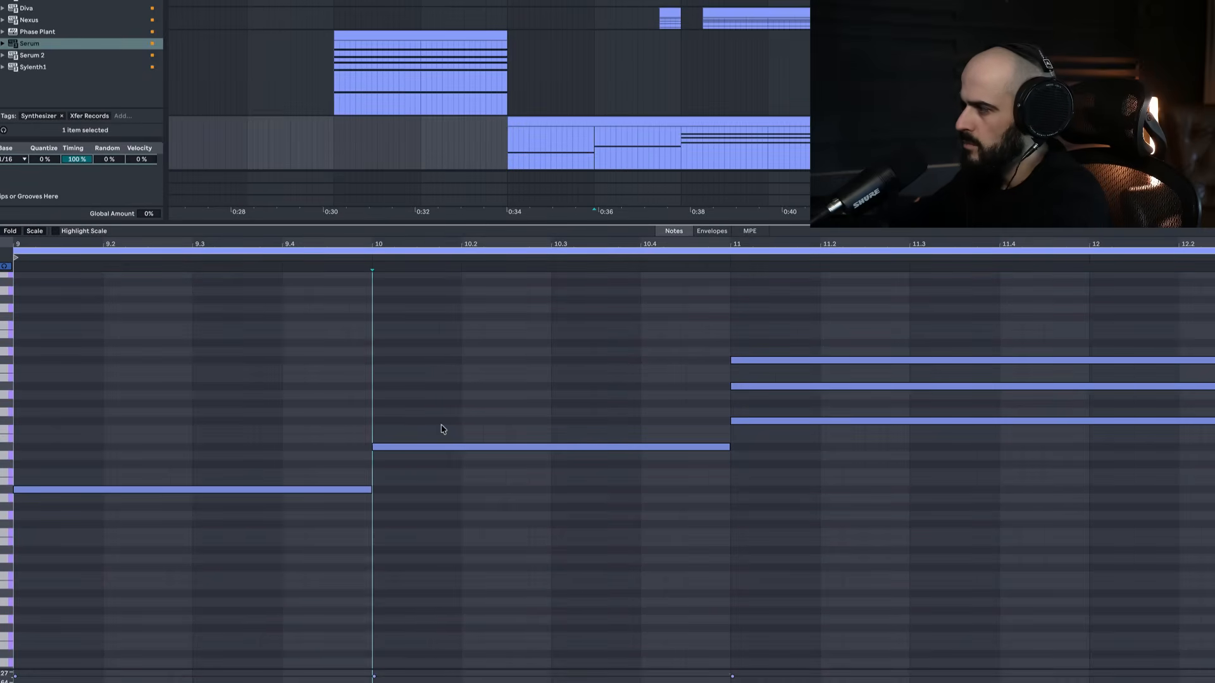
{"action": "left_click_drag", "start_coordinate": [810, 342], "coordinate": [818, 397]}
{"action": "key", "text": "Delete"}
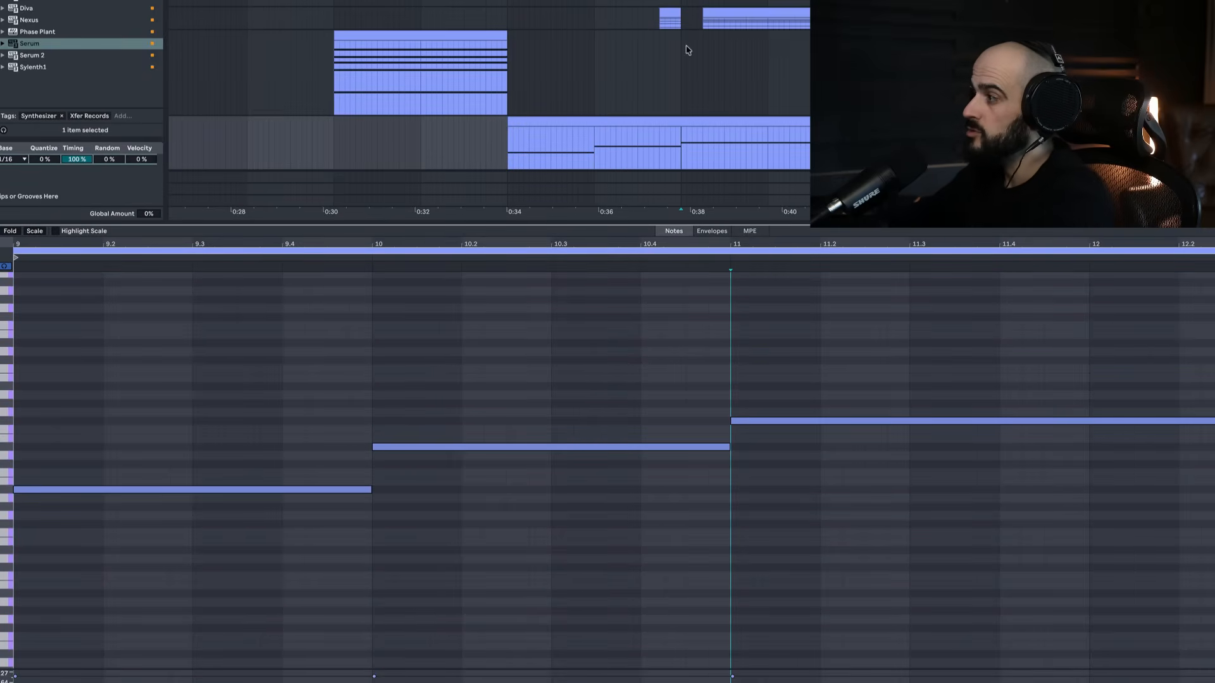
Turn the first bass note into a syncopated rhythm of short repeated notes within its bar.
{"action": "scroll", "coordinate": [689, 89], "scroll_direction": "down", "scroll_amount": 2}
{"action": "left_click", "coordinate": [680, 85]}
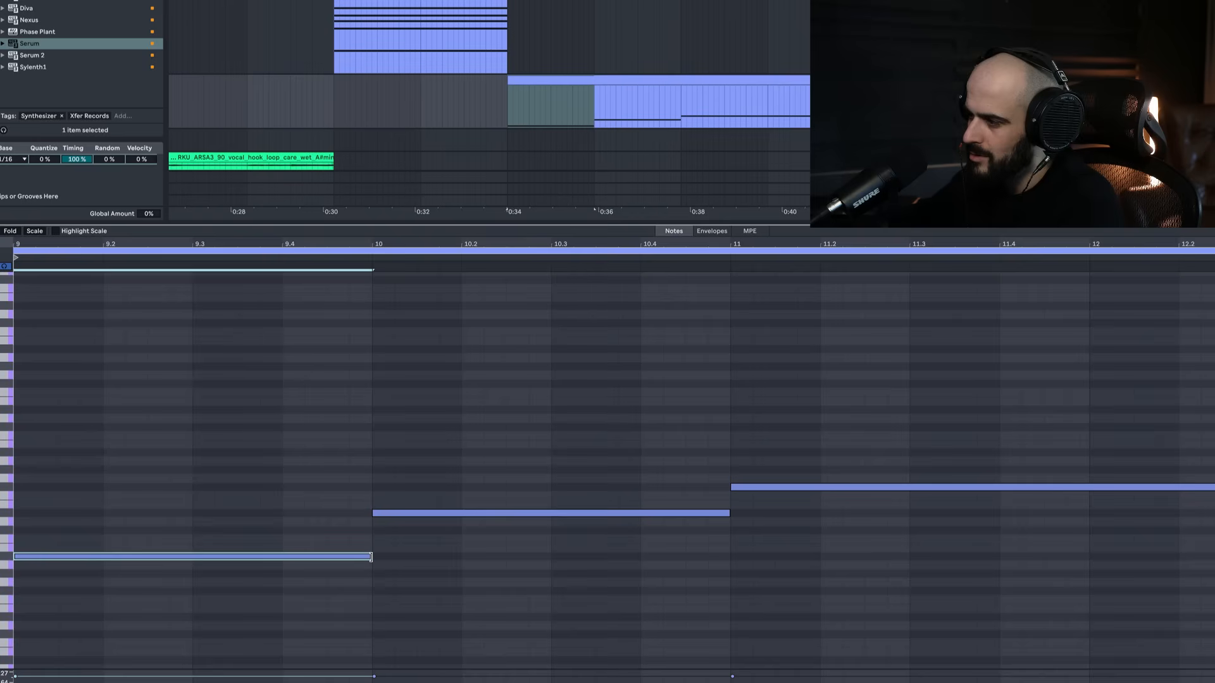
{"action": "left_click_drag", "start_coordinate": [371, 561], "coordinate": [92, 560]}
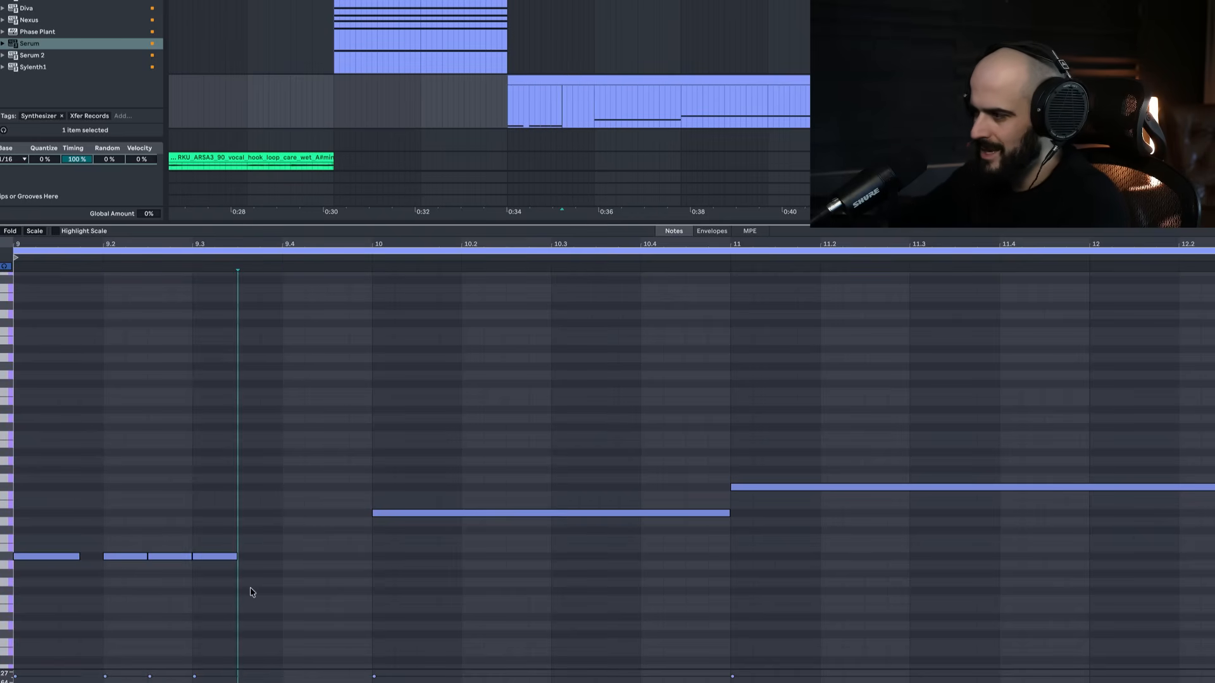
{"action": "left_click_drag", "start_coordinate": [218, 558], "coordinate": [304, 560]}
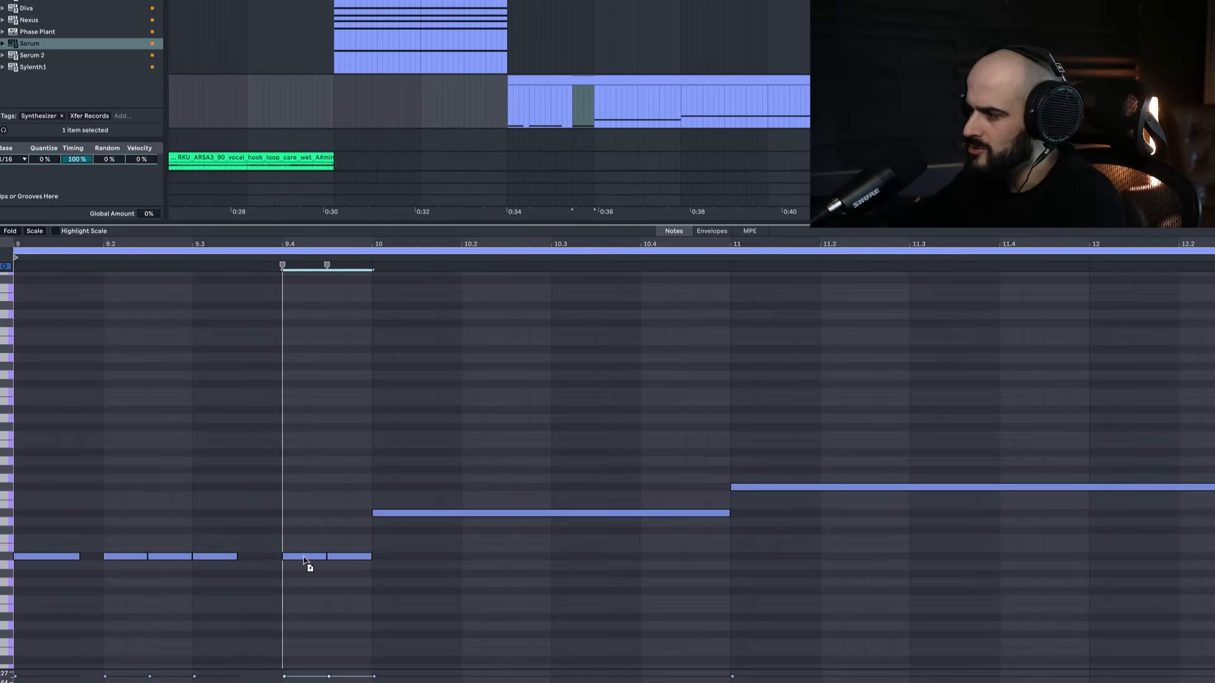
{"action": "double_click", "coordinate": [87, 557]}
Shorten the second bass note to an eighth note and duplicate it across its bar, with shorter repeats at the end.
{"action": "left_click_drag", "start_coordinate": [727, 514], "coordinate": [415, 514]}
{"action": "key", "text": "ctrl+d"}
{"action": "key", "text": "ctrl+d"}
{"action": "key", "text": "ctrl+d"}
{"action": "key", "text": "ctrl+d"}
{"action": "key", "text": "ctrl+d"}
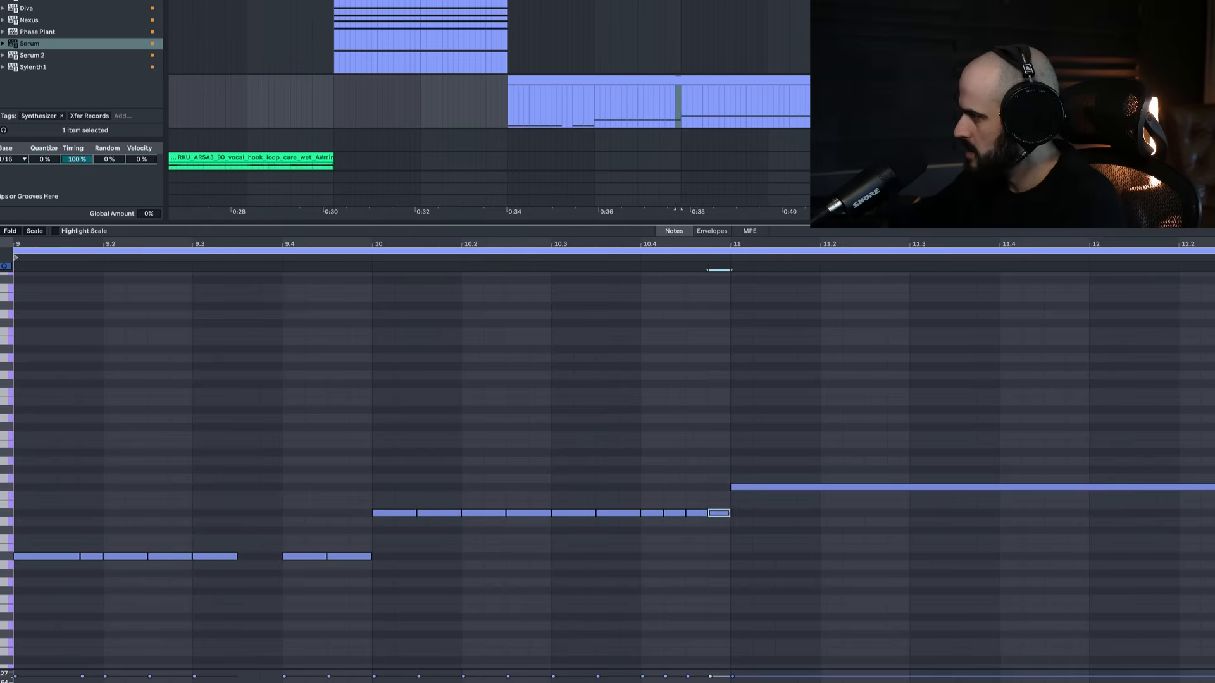
Shorten the third bass note and duplicate it into a rhythm of short notes across its two bars.
{"action": "left_click_drag", "start_coordinate": [1213, 487], "coordinate": [813, 483]}
{"action": "key", "text": "ctrl+d"}
{"action": "key", "text": "ctrl+d"}
{"action": "key", "text": "ctrl+d"}
{"action": "key", "text": "ctrl+d"}
{"action": "key", "text": "ctrl+d"}
{"action": "key", "text": "ctrl+d"}
{"action": "key", "text": "ctrl+d"}
{"action": "key", "text": "ctrl+d"}
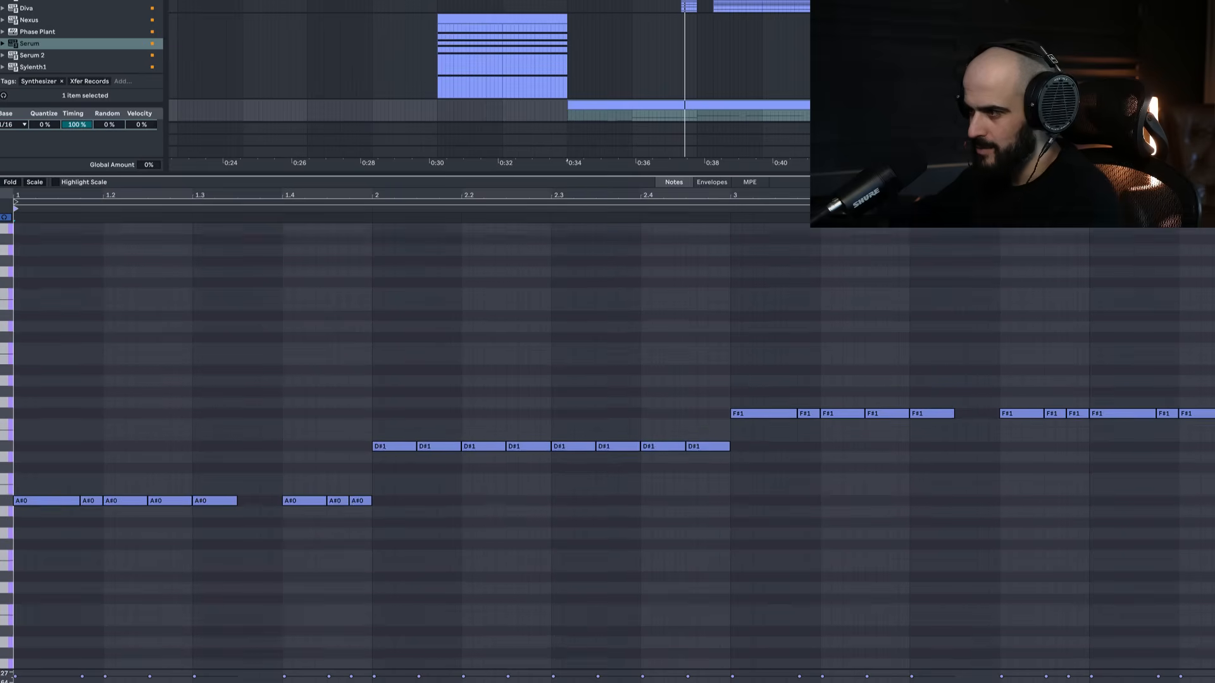
Check the rhythmic bass notes and play back the arrangement from bar 9.
{"action": "left_click_drag", "start_coordinate": [9, 490], "coordinate": [2, 490]}
{"action": "scroll", "coordinate": [258, 548], "scroll_direction": "up", "scroll_amount": 1}
{"action": "key", "text": "space"}
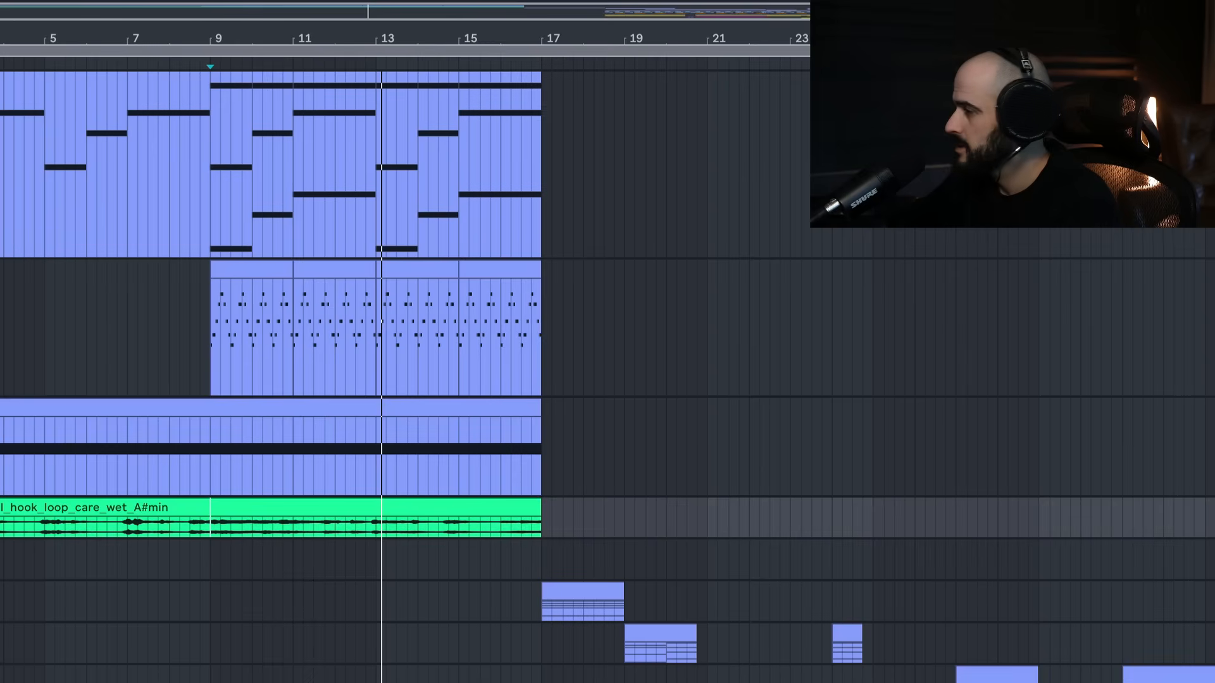
{"action": "key", "text": "space"}
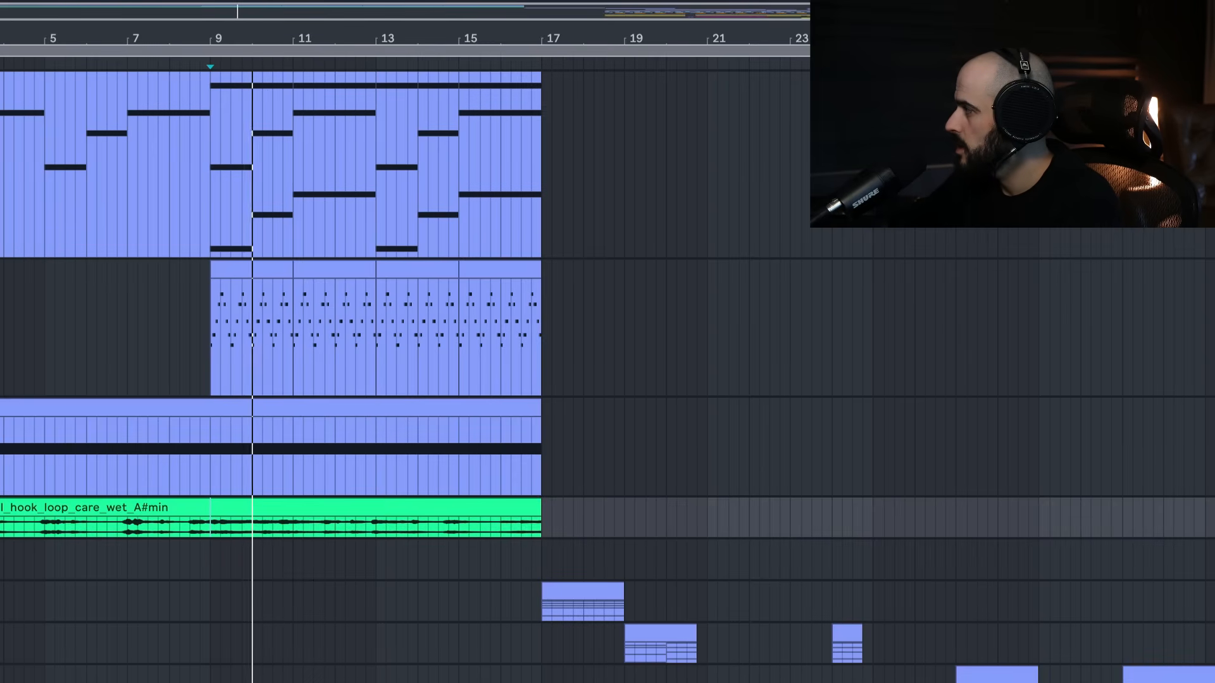